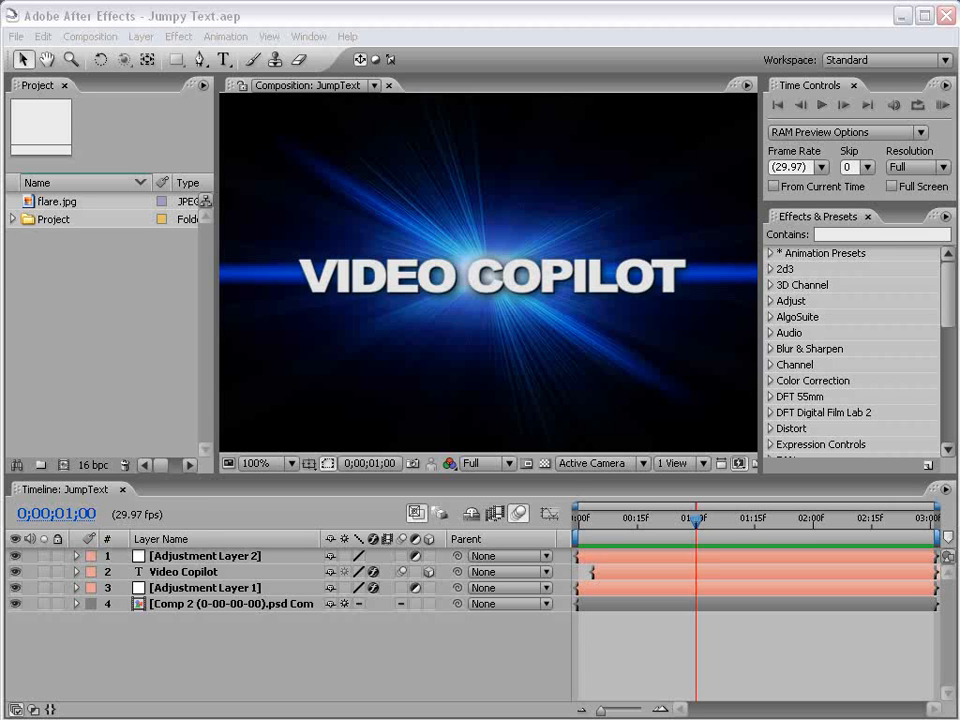
# Preview the finished JumpText animation and scrub through its opening frames.
pyautogui.click(645, 641)
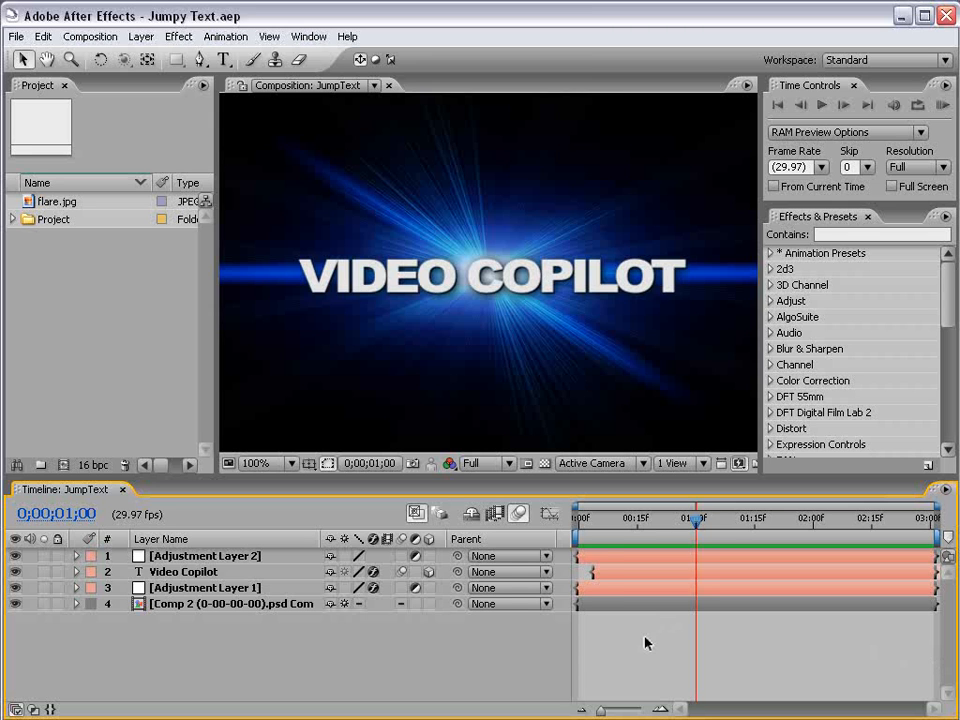
pyautogui.press('KP_0')
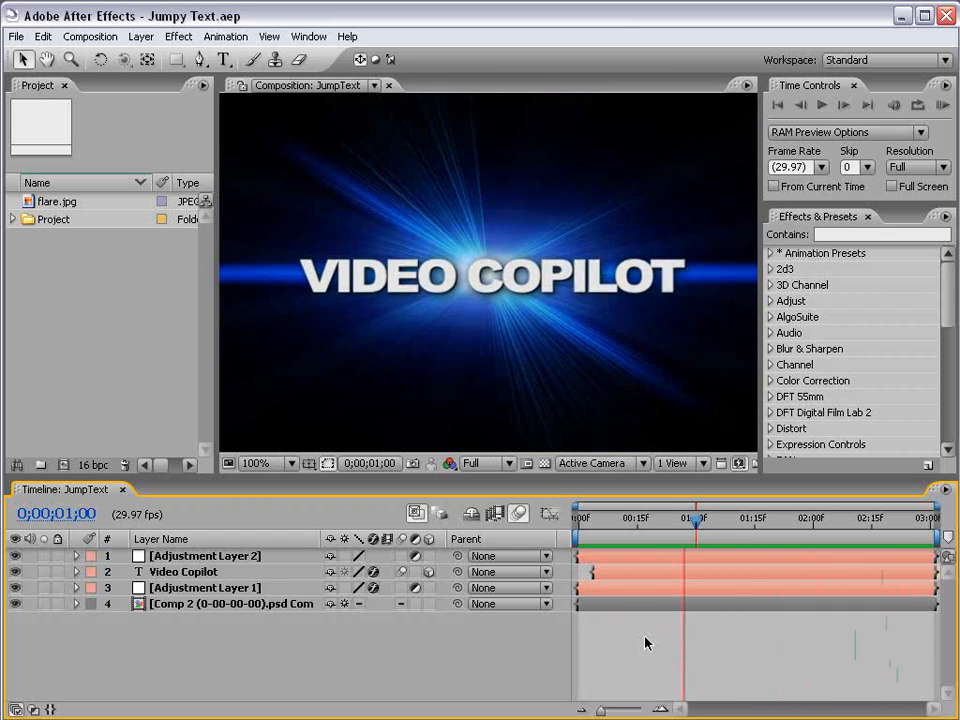
pyautogui.moveTo(585, 527); pyautogui.dragTo(649, 524)
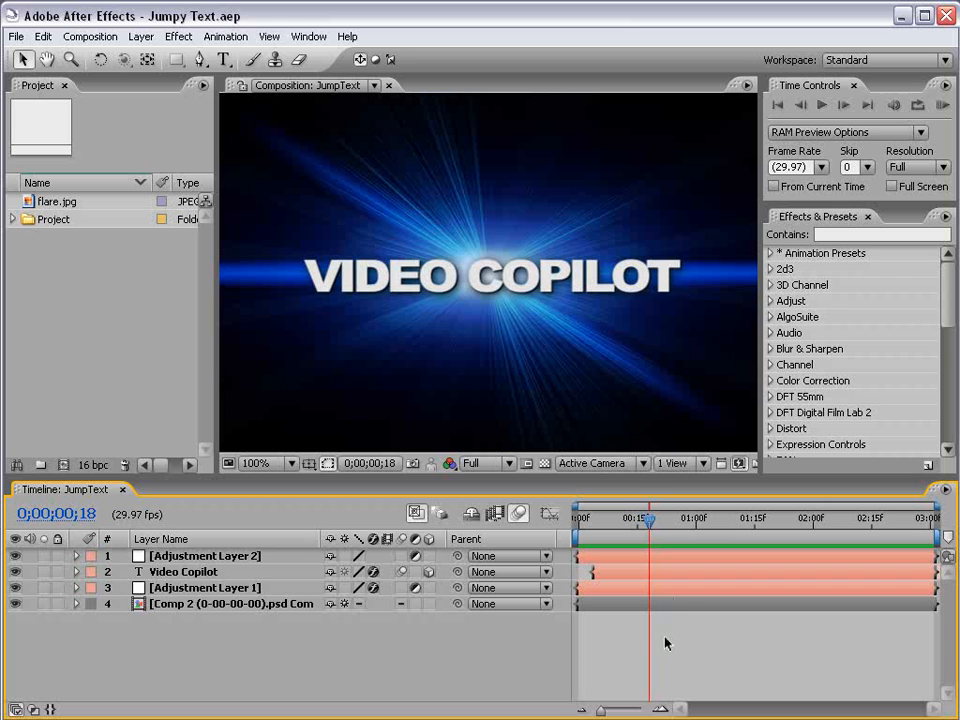
# Solo the Video Copilot text layer in JumpText and preview its animation from the start.
pyautogui.click(43, 571)
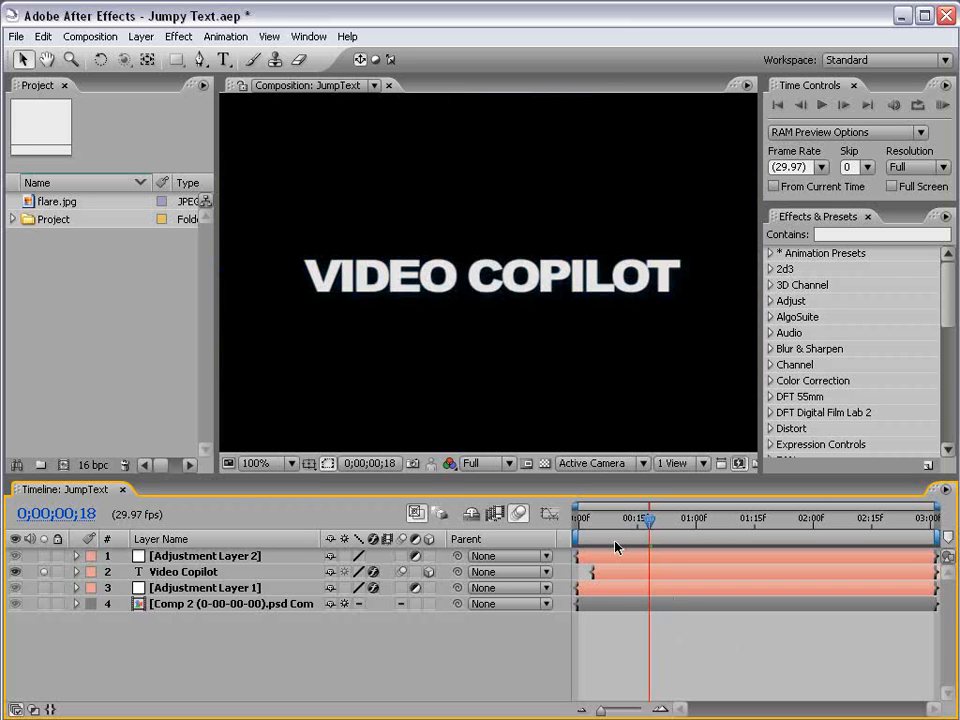
pyautogui.moveTo(588, 535)
pyautogui.mouseDown()
pyautogui.moveTo(643, 525)
pyautogui.moveTo(583, 526)
pyautogui.mouseUp()
pyautogui.press('KP_0')
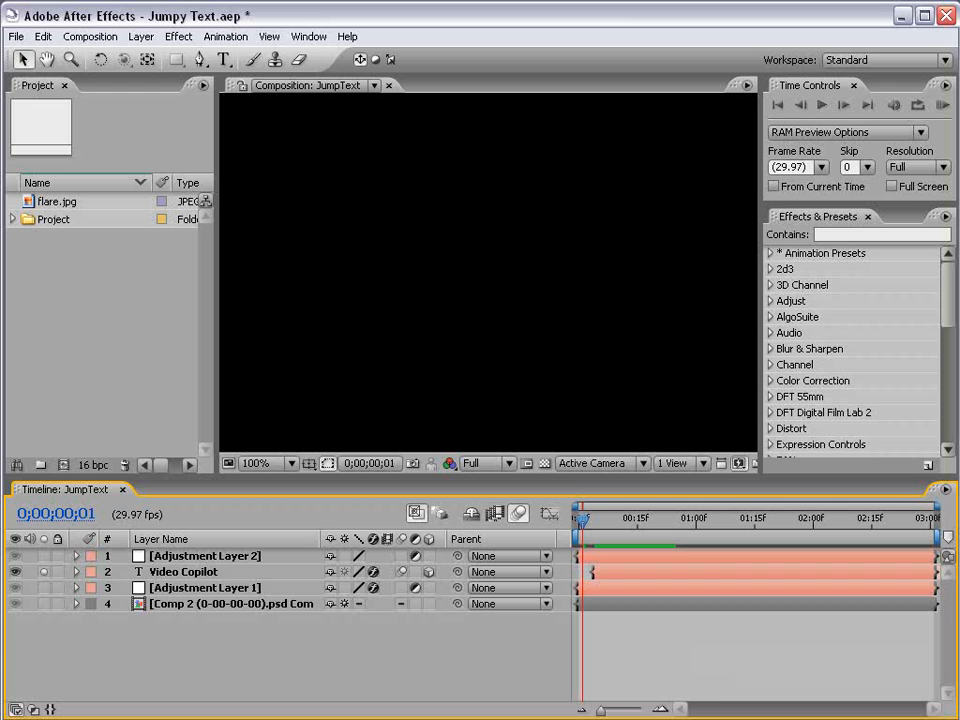
# Create a new NTSC DV composition with a duration of 0;00;05;00.
pyautogui.click(76, 37)
pyautogui.click(80, 57)
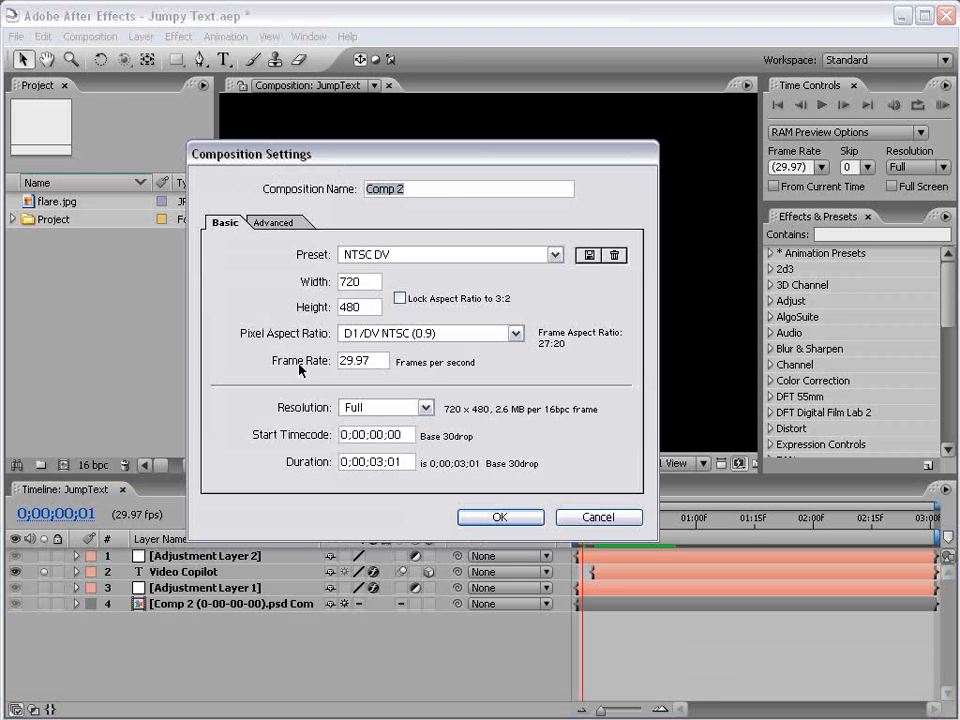
pyautogui.click(377, 461)
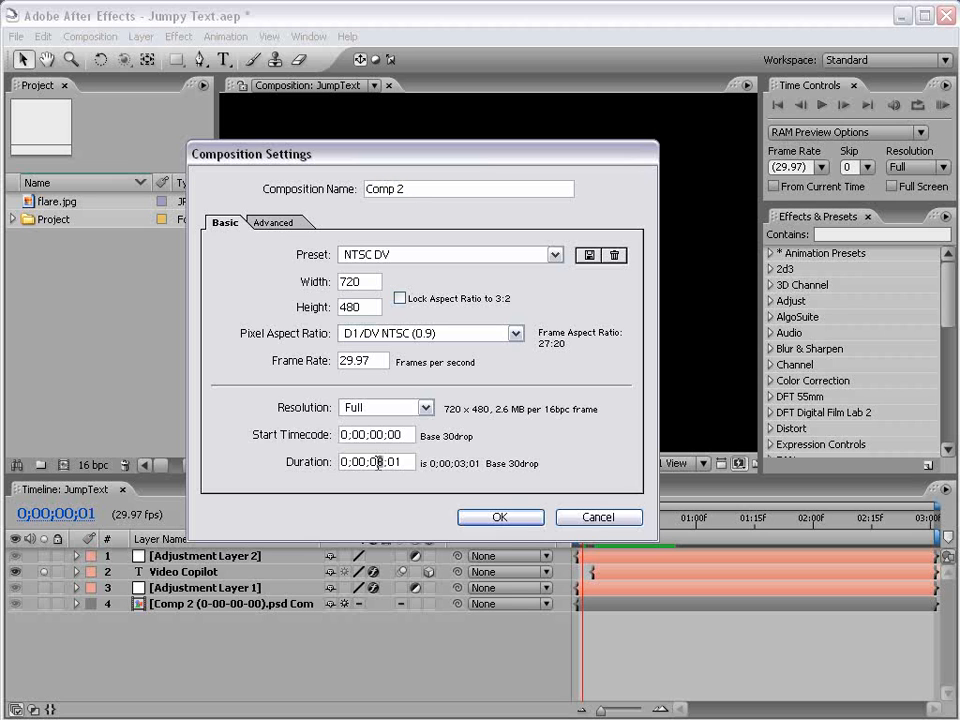
pyautogui.press('BackSpace')
pyautogui.write('5')
pyautogui.click(497, 516)
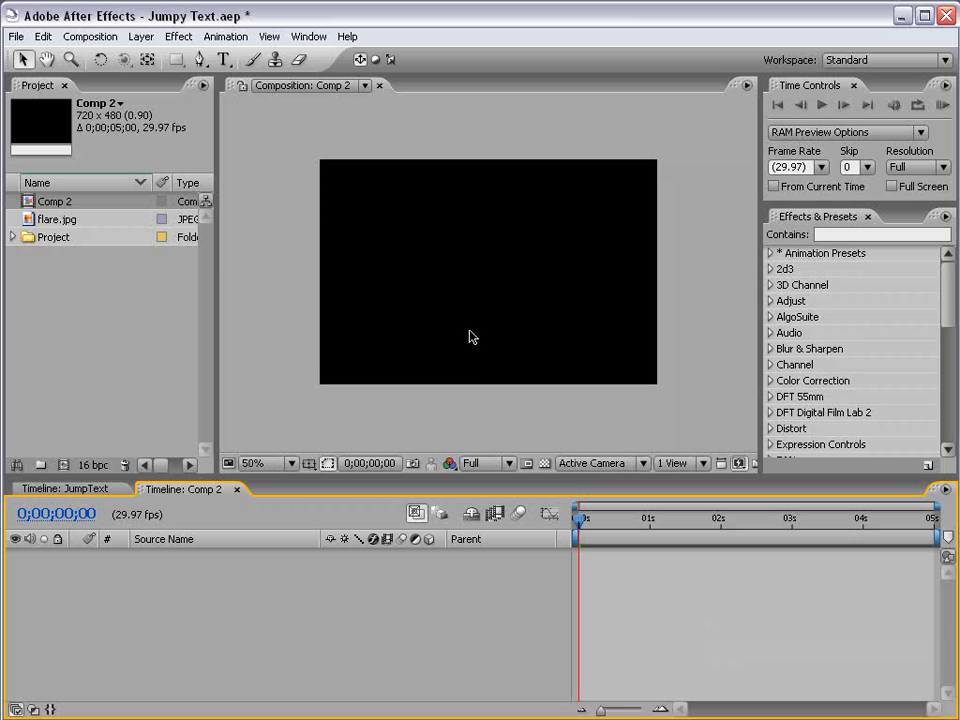
# Add a text layer reading "VIDEO COPILOT" to the new composition.
pyautogui.click(224, 59)
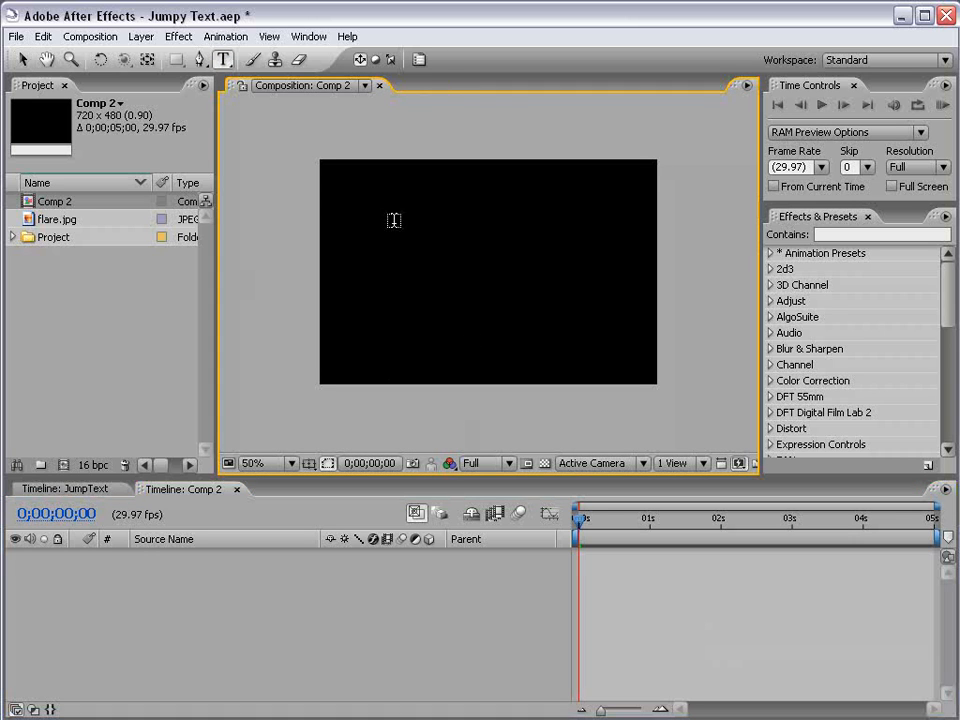
pyautogui.click(397, 270)
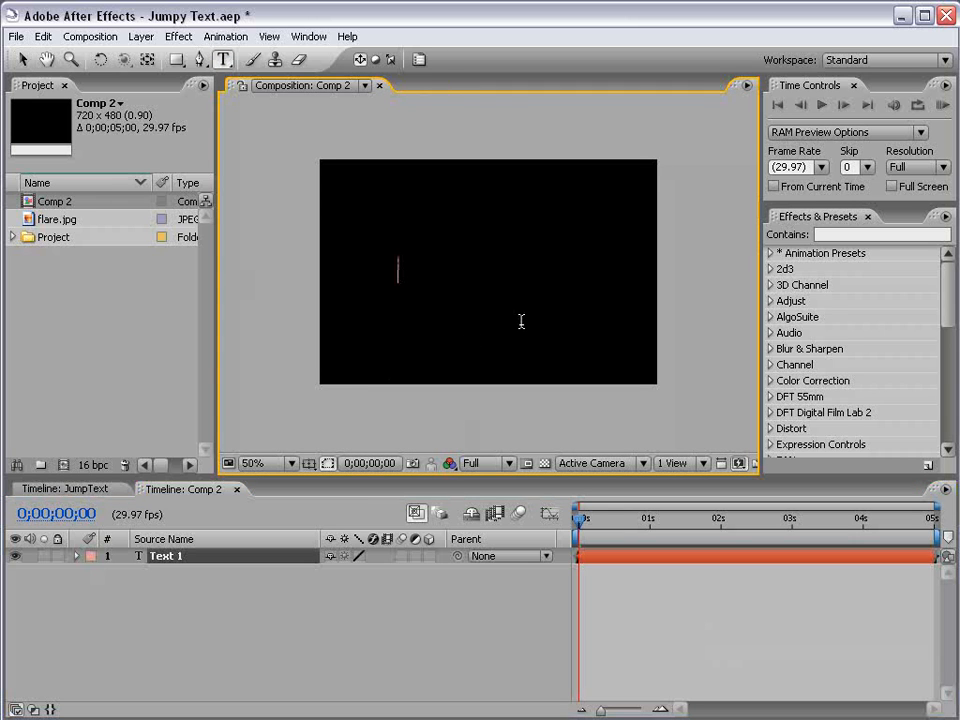
pyautogui.write('VIDEO COPILOT')
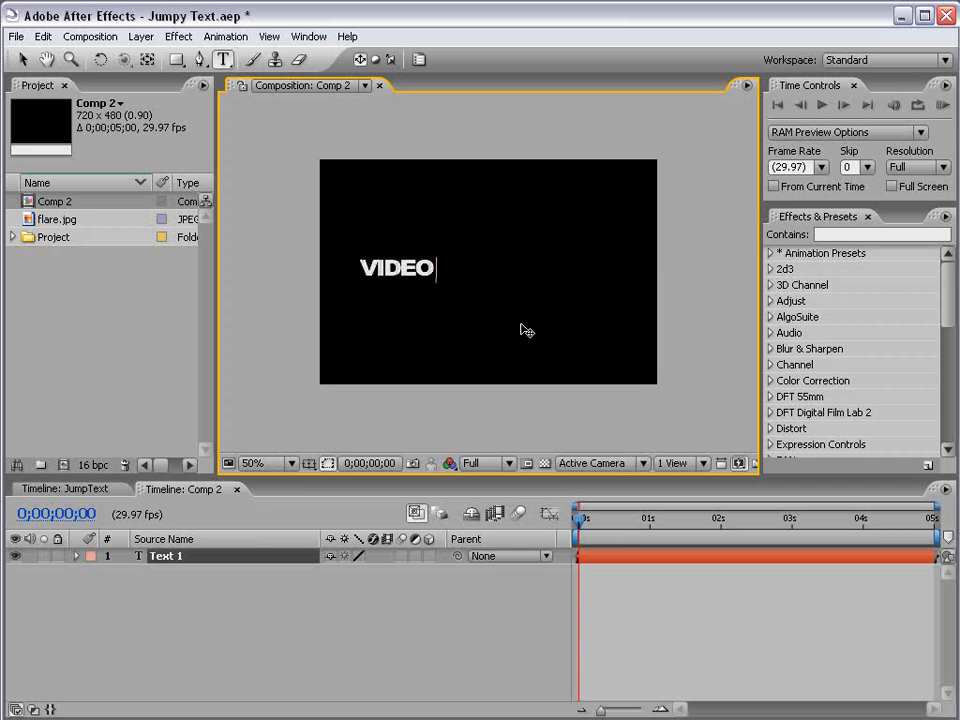
# Center the VIDEO COPILOT text in the frame, checking its placement against the title-safe guides.
pyautogui.click(22, 59)
pyautogui.moveTo(438, 270); pyautogui.dragTo(516, 279)
pyautogui.press('.')
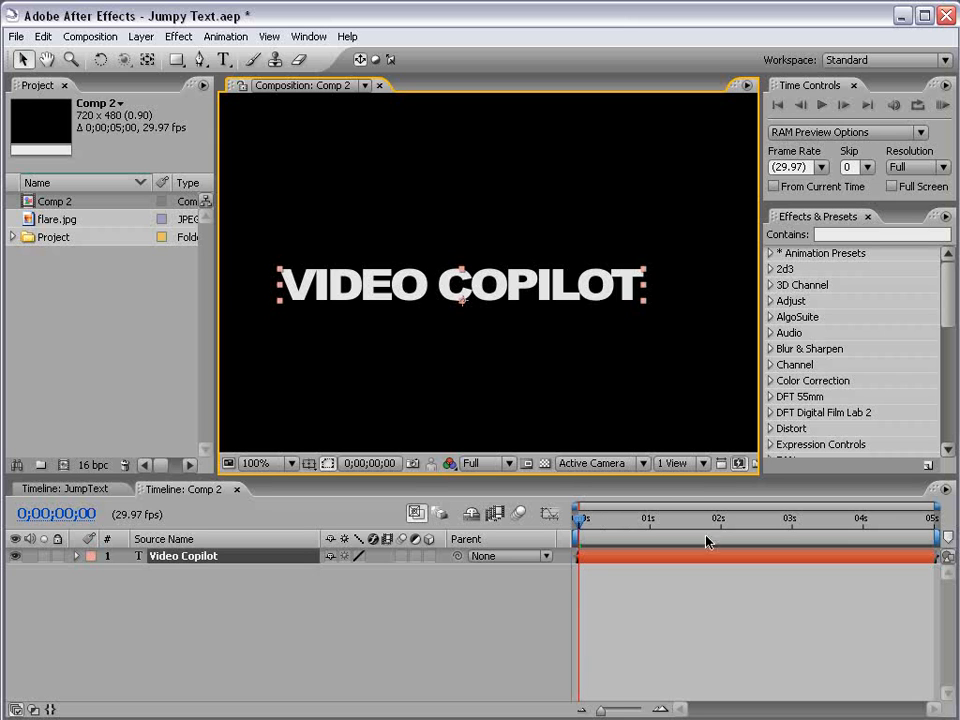
pyautogui.click(493, 311)
pyautogui.press(',')
pyautogui.moveTo(494, 278); pyautogui.dragTo(506, 273)
pyautogui.click(470, 319)
pyautogui.press('.')
pyautogui.press(',')
pyautogui.click(490, 280)
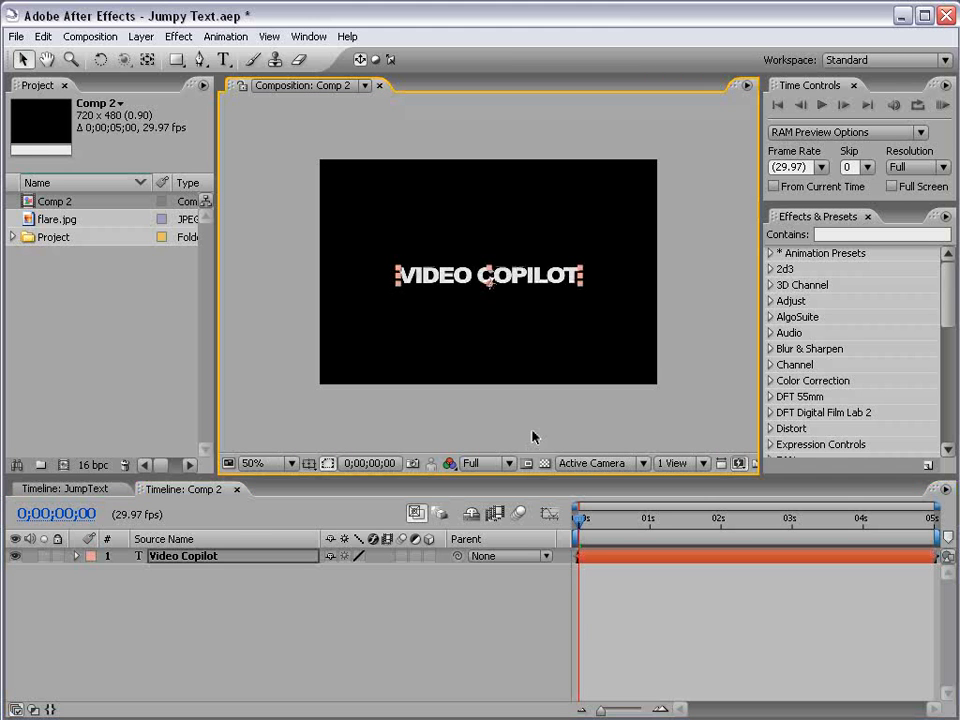
pyautogui.press("'")
pyautogui.press('.')
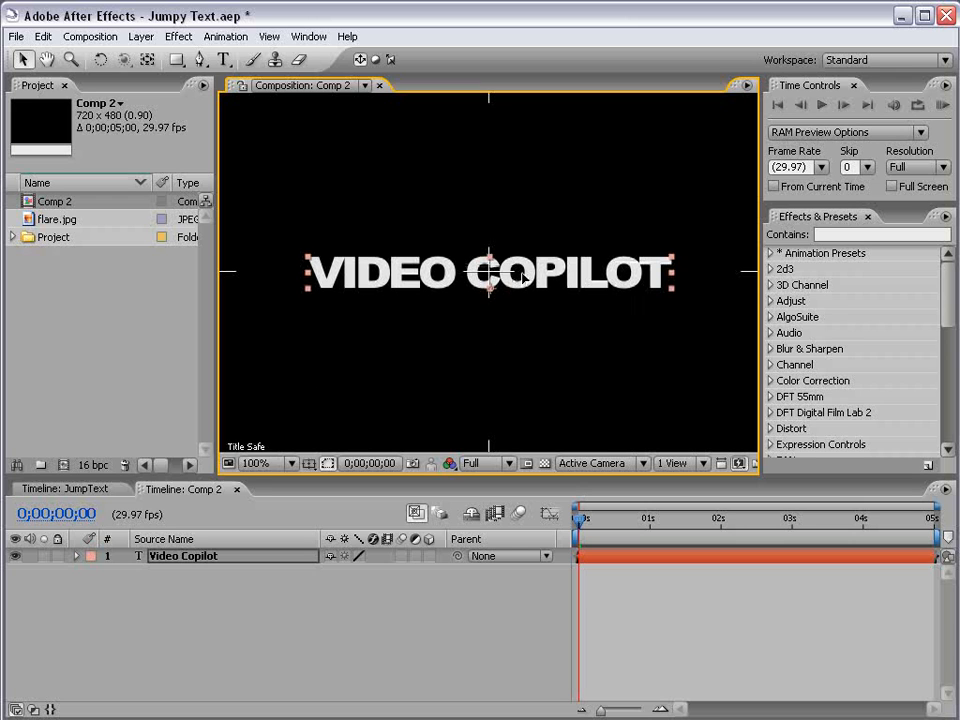
pyautogui.press("'")
# Make the Video Copilot text layer 3D and reveal its Position property.
pyautogui.click(600, 560)
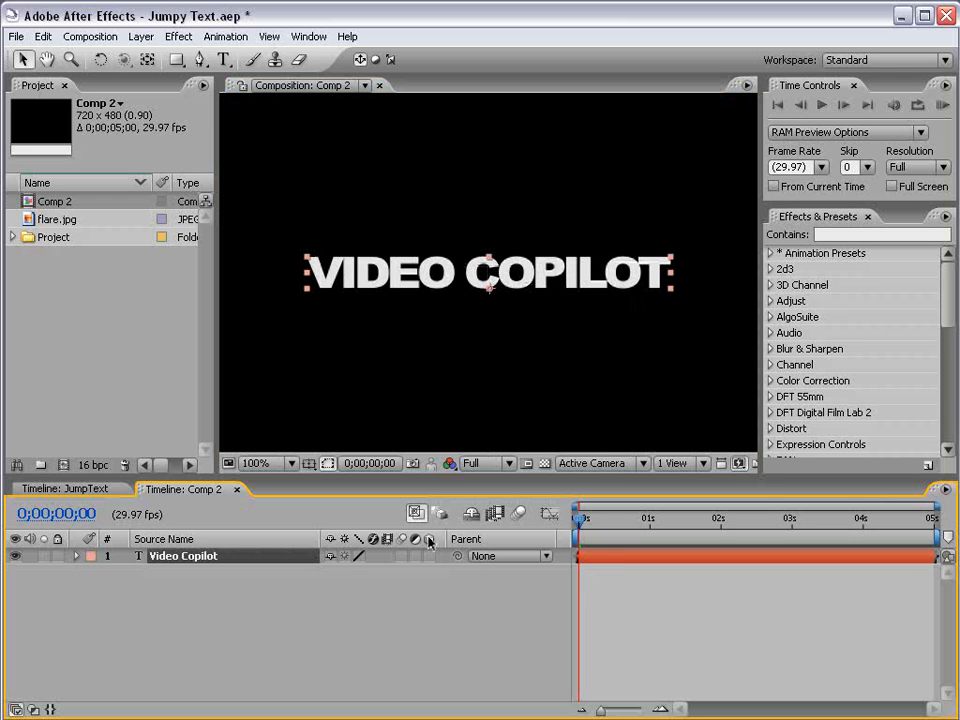
pyautogui.click(429, 557)
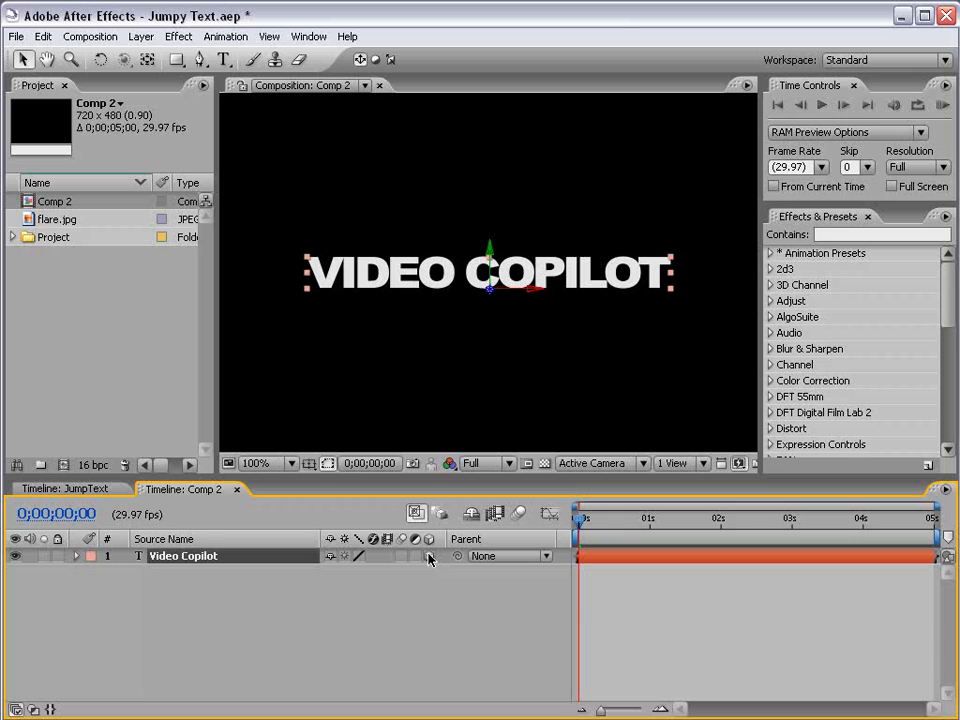
pyautogui.press('p')
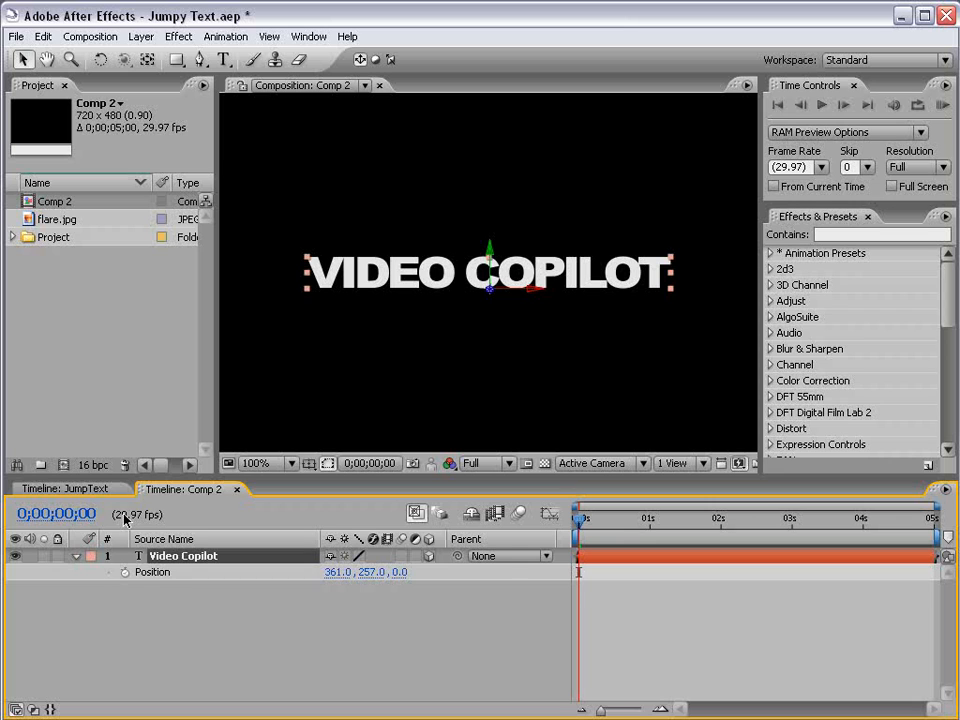
# Add the expression wiggle(5,200) to the text layer's Position.
pyautogui.keyDown('alt'); pyautogui.click(124, 572); pyautogui.keyUp('alt')
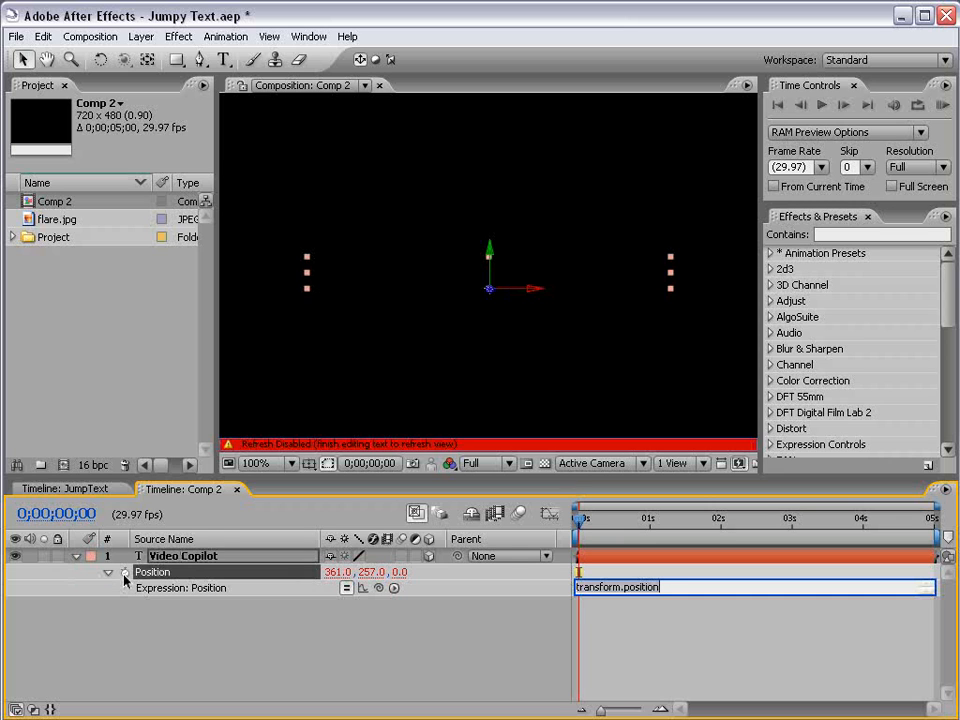
pyautogui.click(643, 602)
pyautogui.moveTo(669, 588); pyautogui.dragTo(503, 602)
pyautogui.write('wiggle')
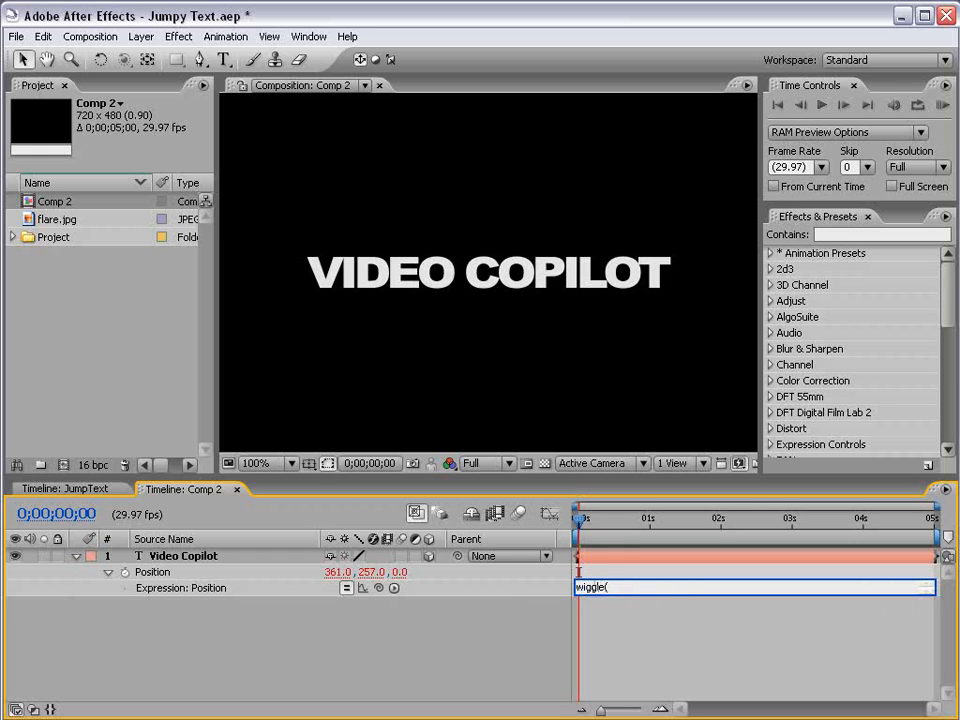
pyautogui.write('(5,200')
pyautogui.moveTo(635, 588); pyautogui.dragTo(618, 588)
pyautogui.click(632, 647)
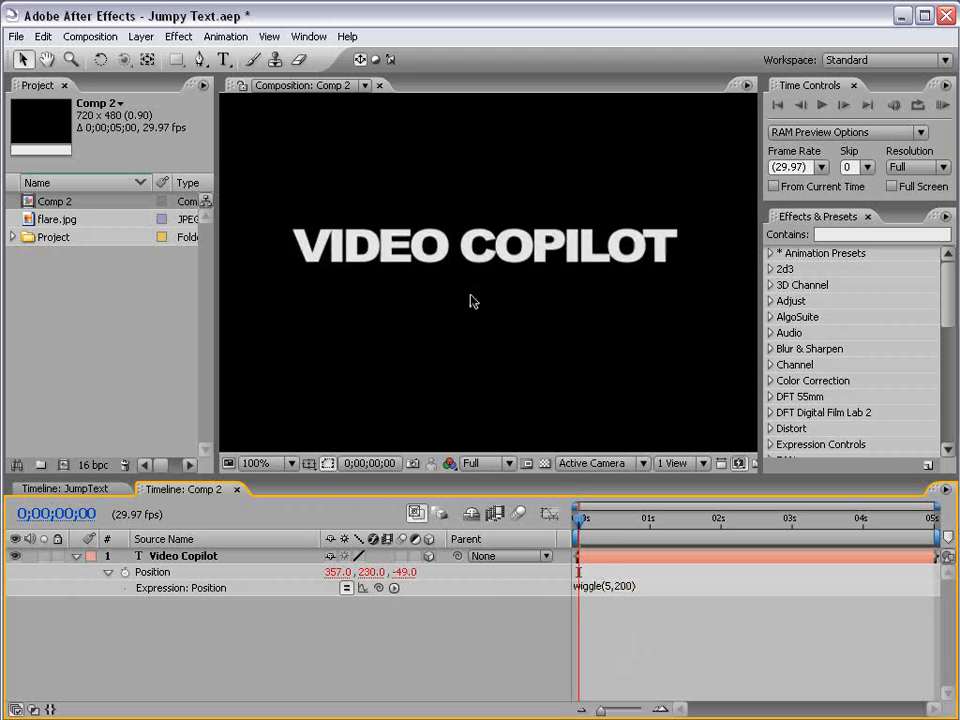
# Preview the wiggling text and scrub to 0;00;02;26 to inspect its movement on all axes.
pyautogui.scroll(-2, 469, 300)
pyautogui.moveTo(585, 524); pyautogui.dragTo(619, 521)
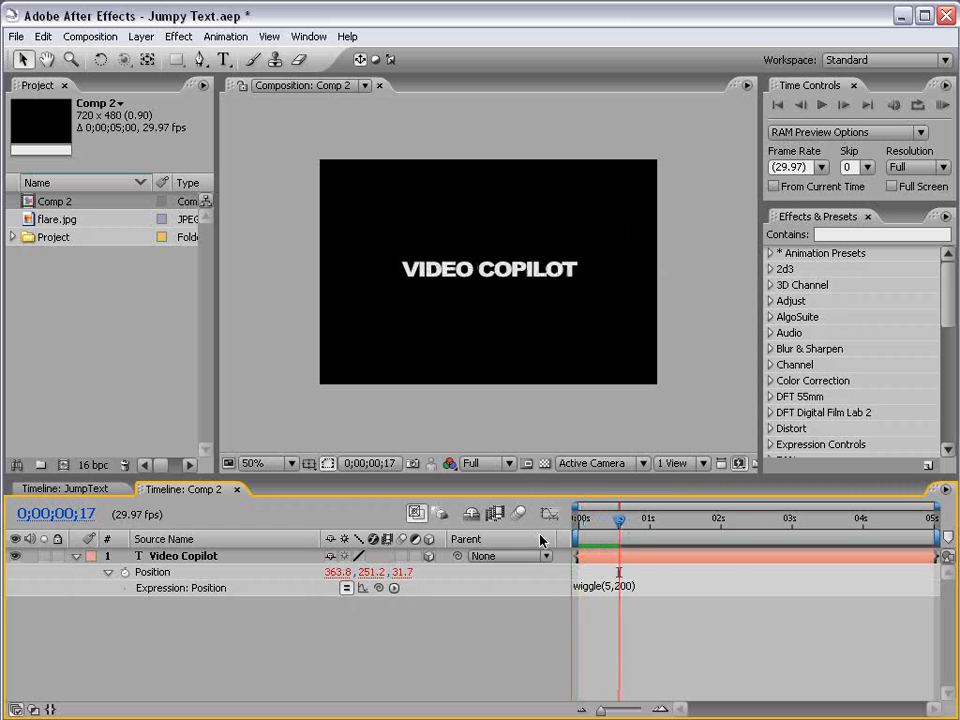
pyautogui.press('KP_0')
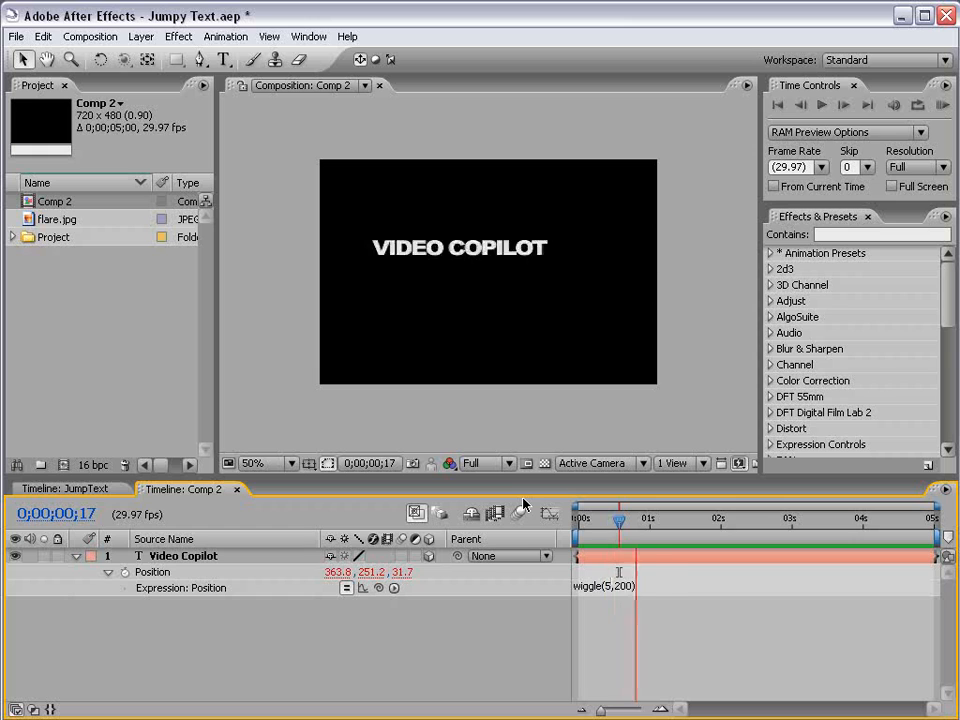
pyautogui.moveTo(619, 522); pyautogui.dragTo(782, 534)
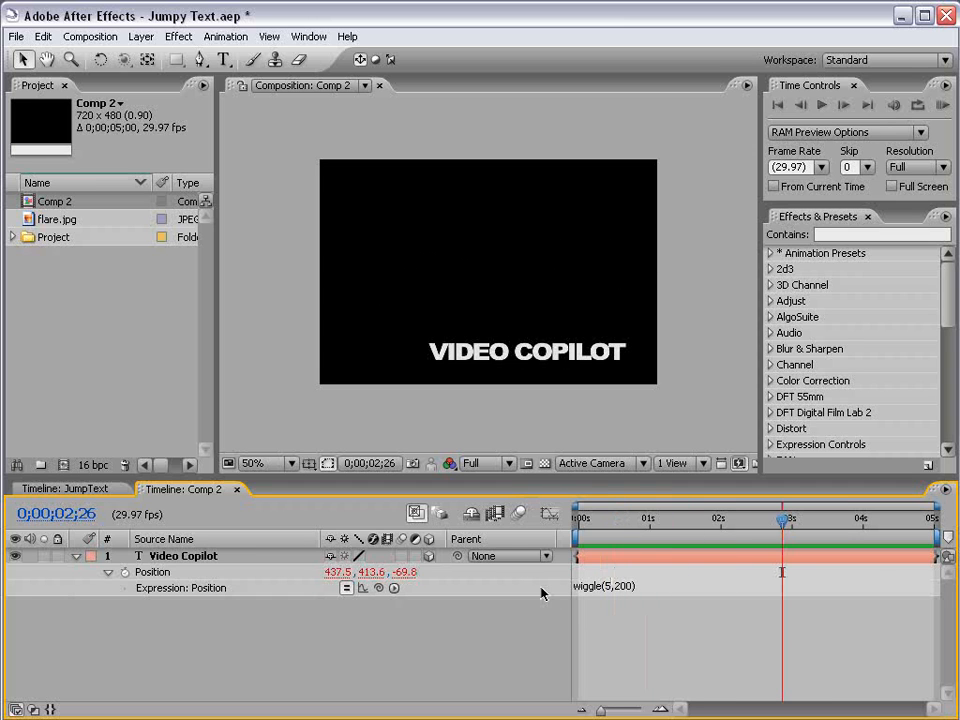
# Remove the wiggle expression from the text layer's Position.
pyautogui.click(610, 588)
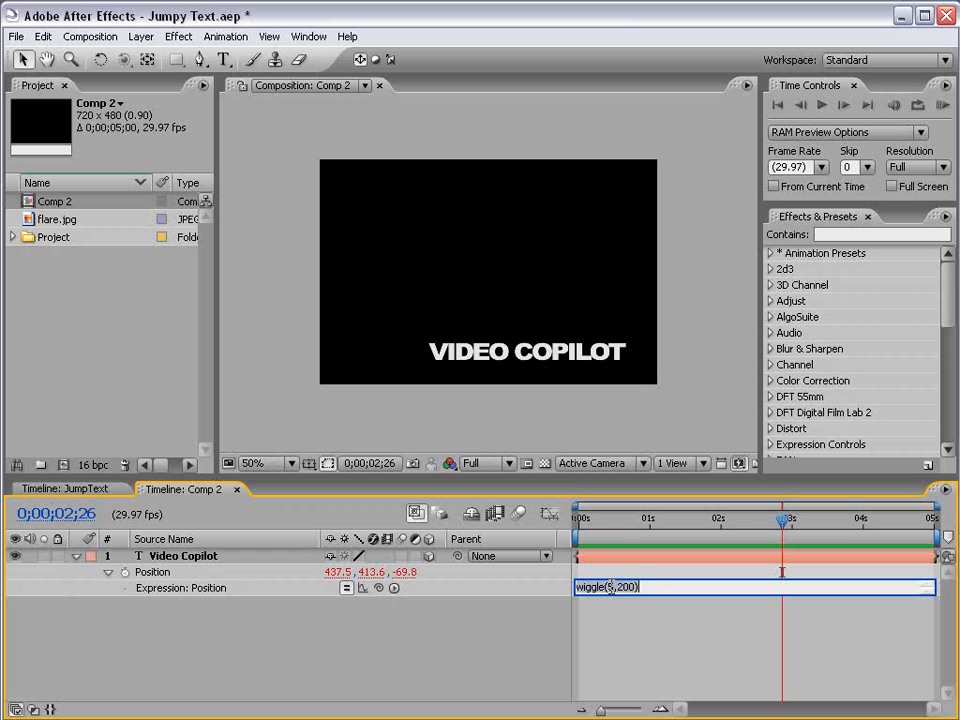
pyautogui.click(598, 595)
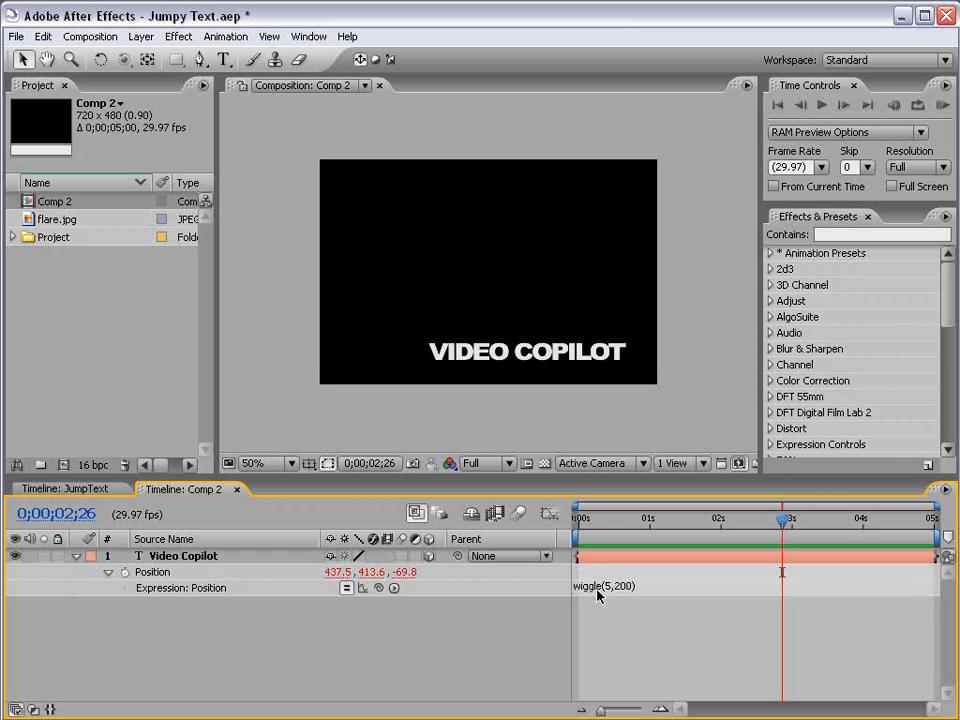
pyautogui.click(598, 593)
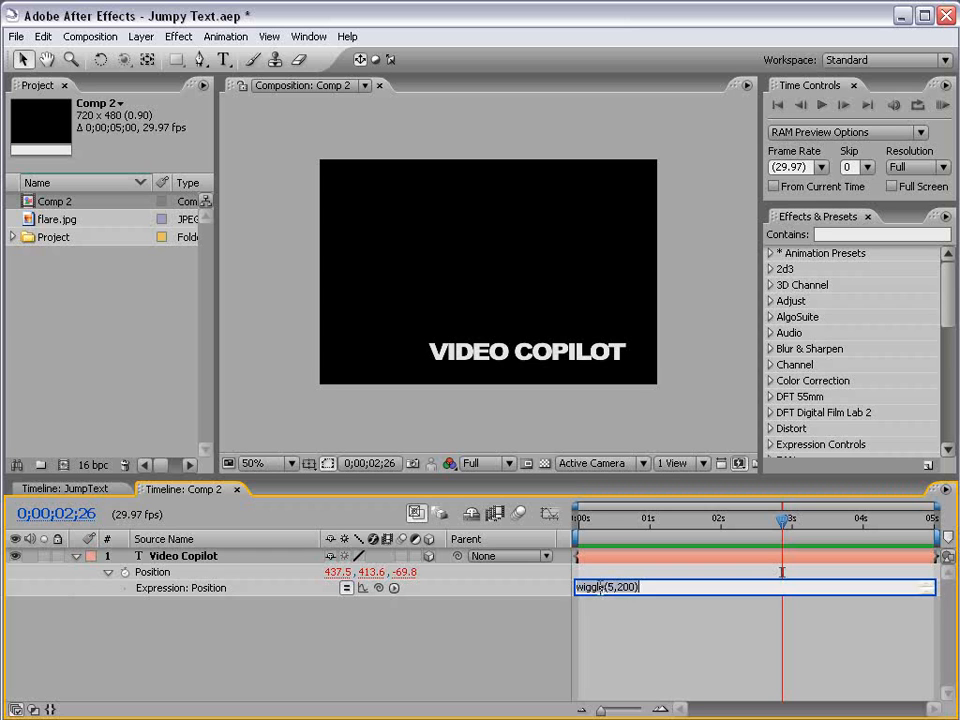
pyautogui.press('Delete')
pyautogui.click(626, 634)
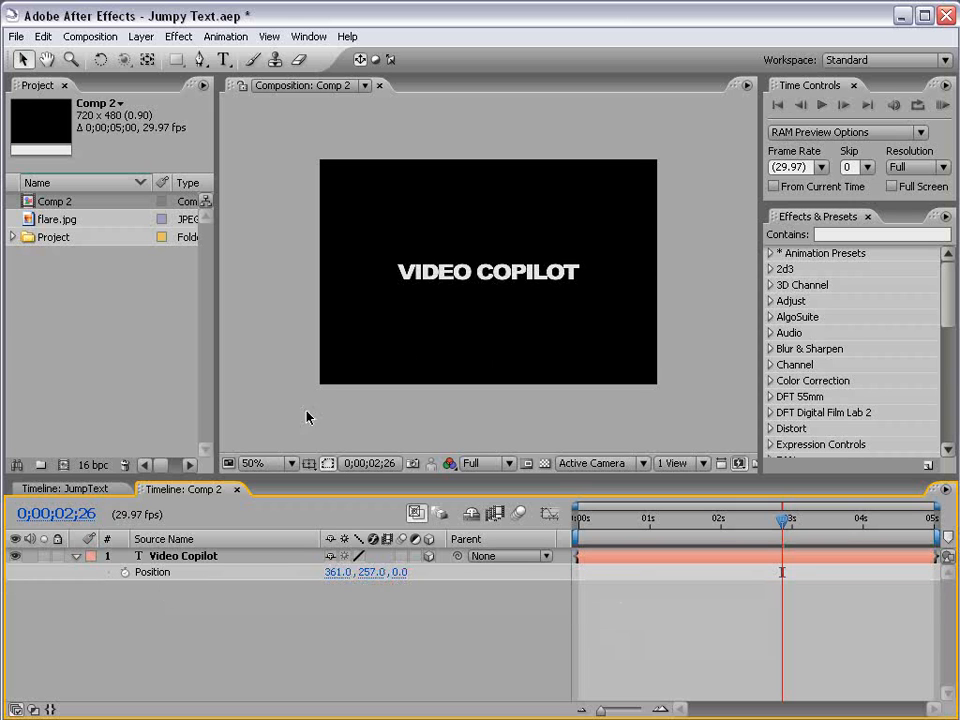
# Find the Separate XYZ Position preset, apply it to the Video Copilot layer and widen the effect settings area.
pyautogui.click(828, 234)
pyautogui.write('separ')
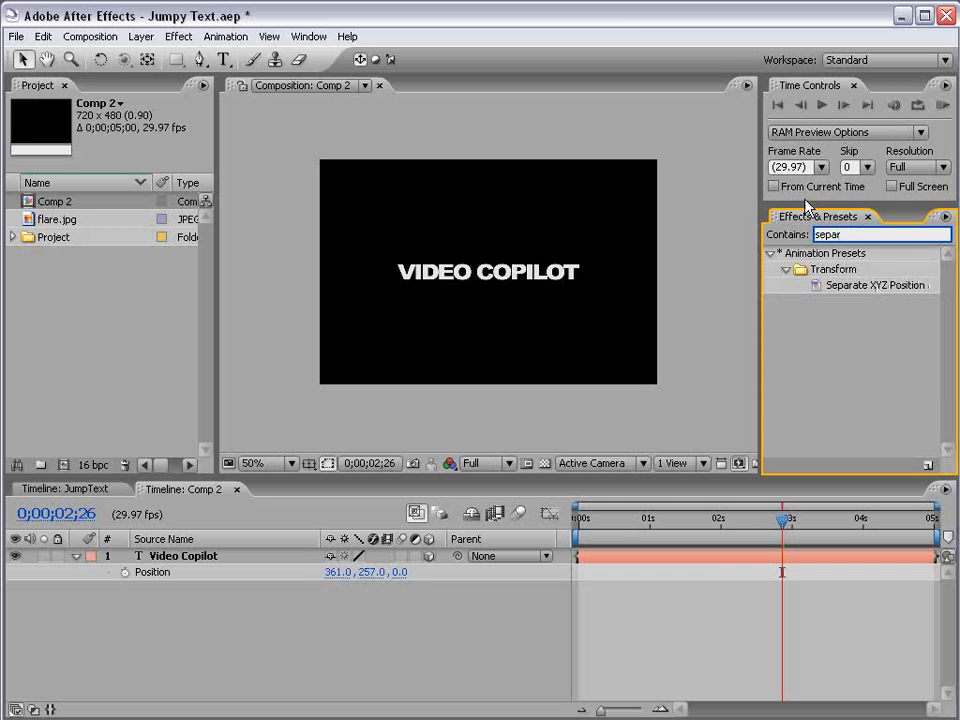
pyautogui.moveTo(845, 288); pyautogui.dragTo(187, 563)
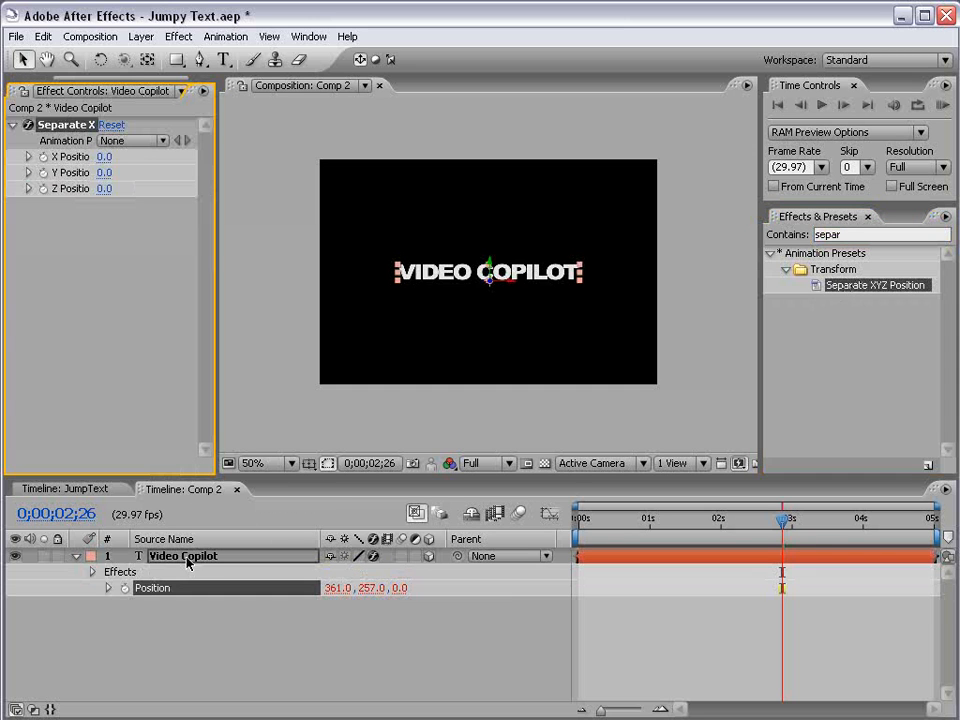
pyautogui.moveTo(216, 161); pyautogui.dragTo(285, 161)
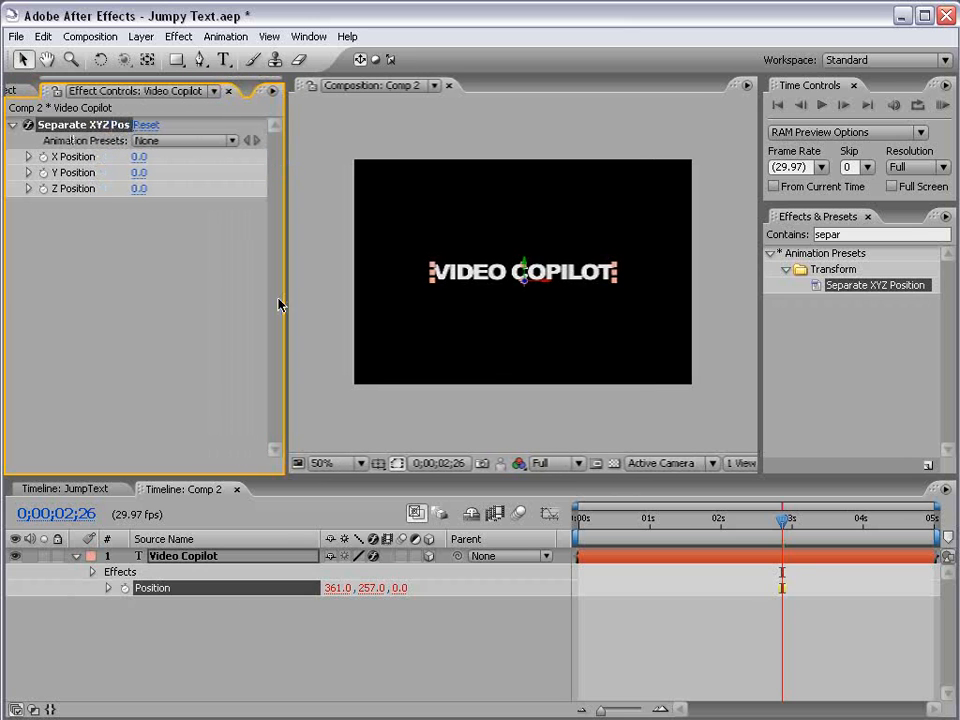
# Reveal the layer's Position expression and hide the Parent column to make room for it.
pyautogui.click(175, 611)
pyautogui.click(108, 589)
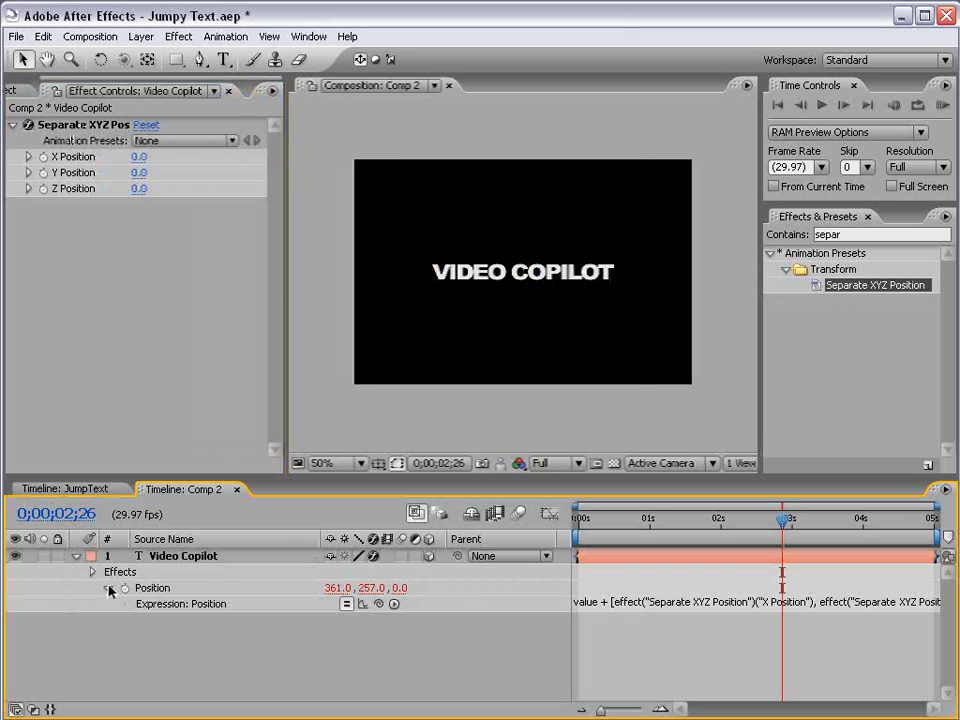
pyautogui.rightClick(508, 549)
pyautogui.click(523, 553)
# Examine how the Position expression links to the Separate XYZ Position effect's X, Y and Z values.
pyautogui.click(493, 604)
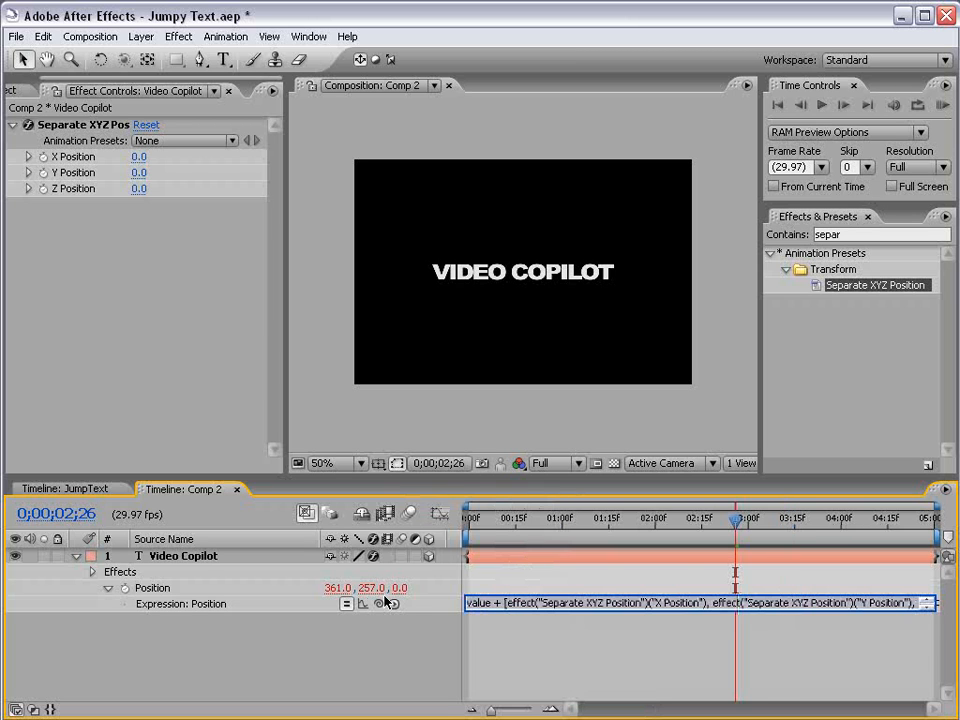
pyautogui.click(502, 603)
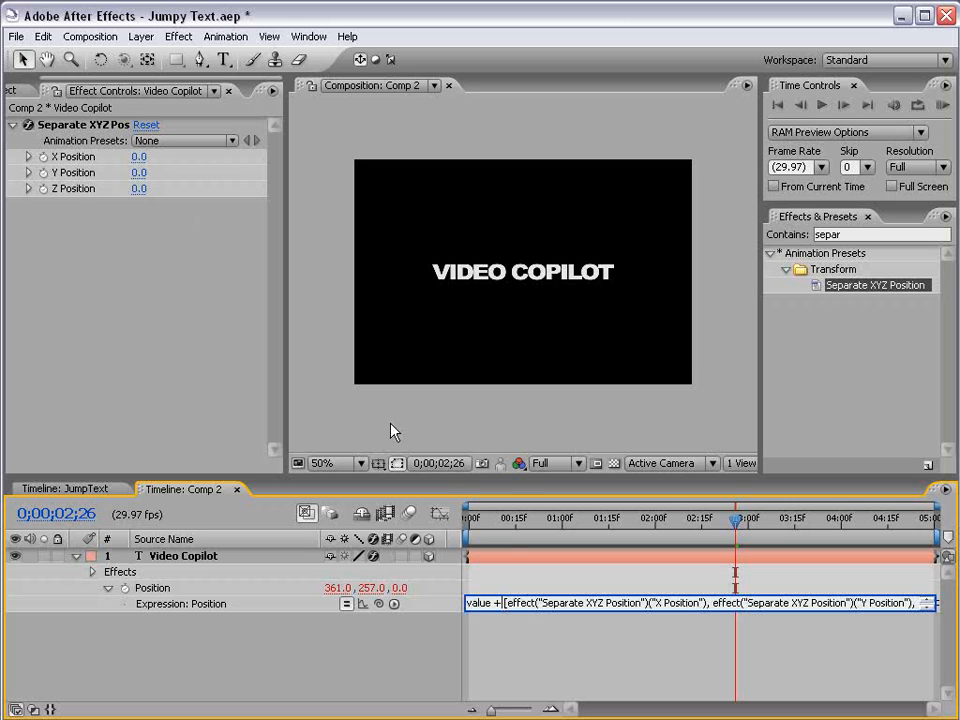
pyautogui.click(500, 627)
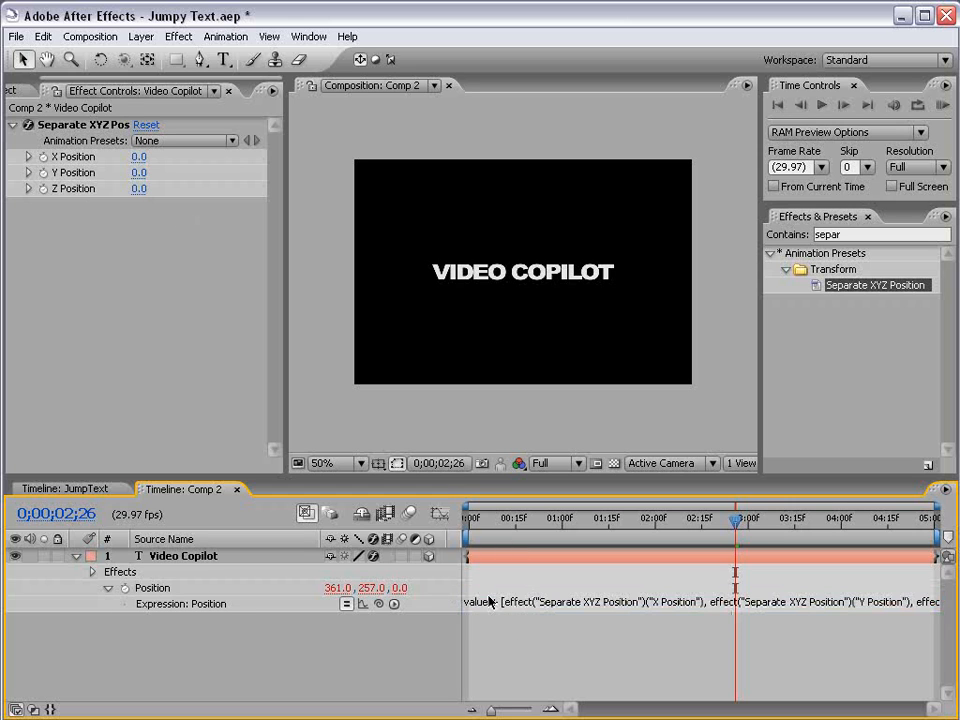
pyautogui.click(200, 173)
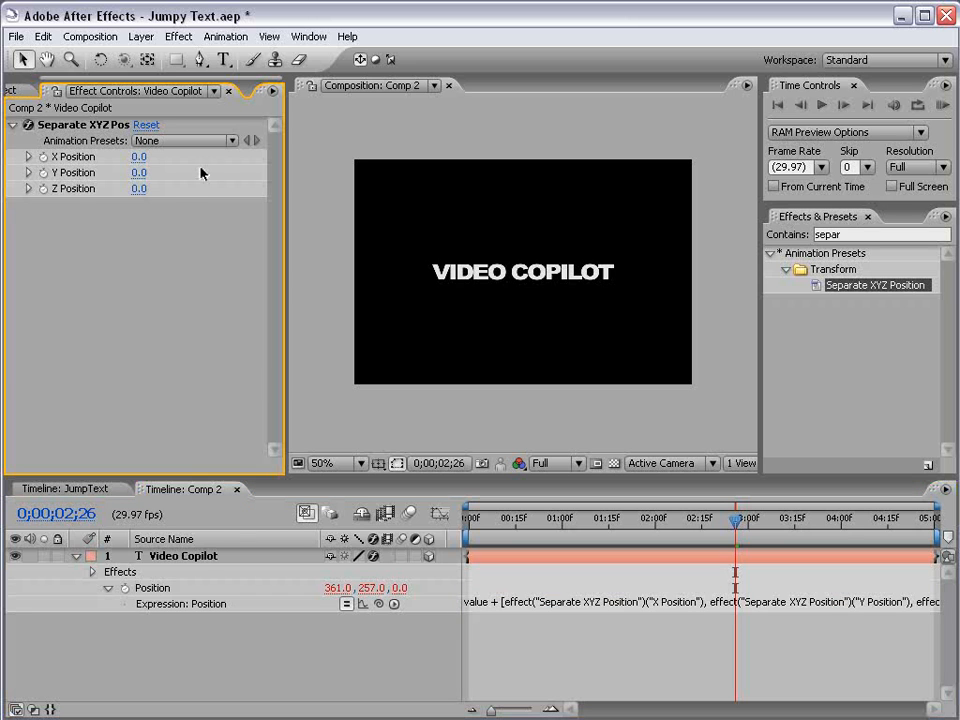
# Try shifting the text with the Separate XYZ Position effect's Y Position value and undo the change.
pyautogui.moveTo(139, 172); pyautogui.dragTo(119, 192)
pyautogui.hotkey('ctrl', 'z')
pyautogui.hotkey('ctrl', 'z')
# Add the expression wiggle(5,200) to the effect's Y Position and scrub through the first frames to check the motion.
pyautogui.keyDown('alt'); pyautogui.click(43, 172); pyautogui.keyUp('alt')
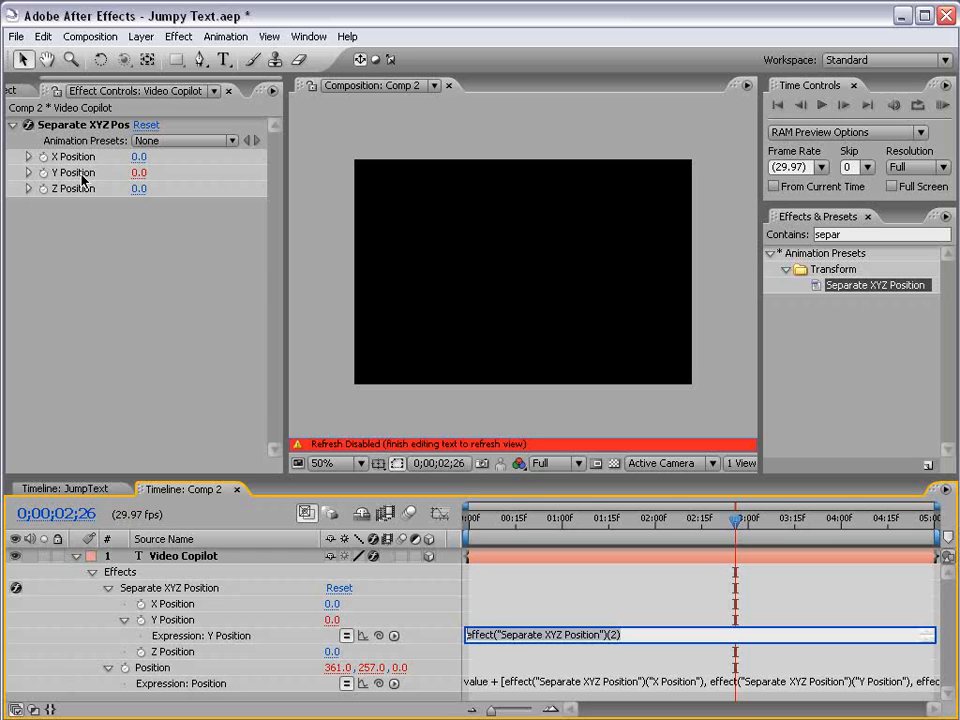
pyautogui.write('wiggl')
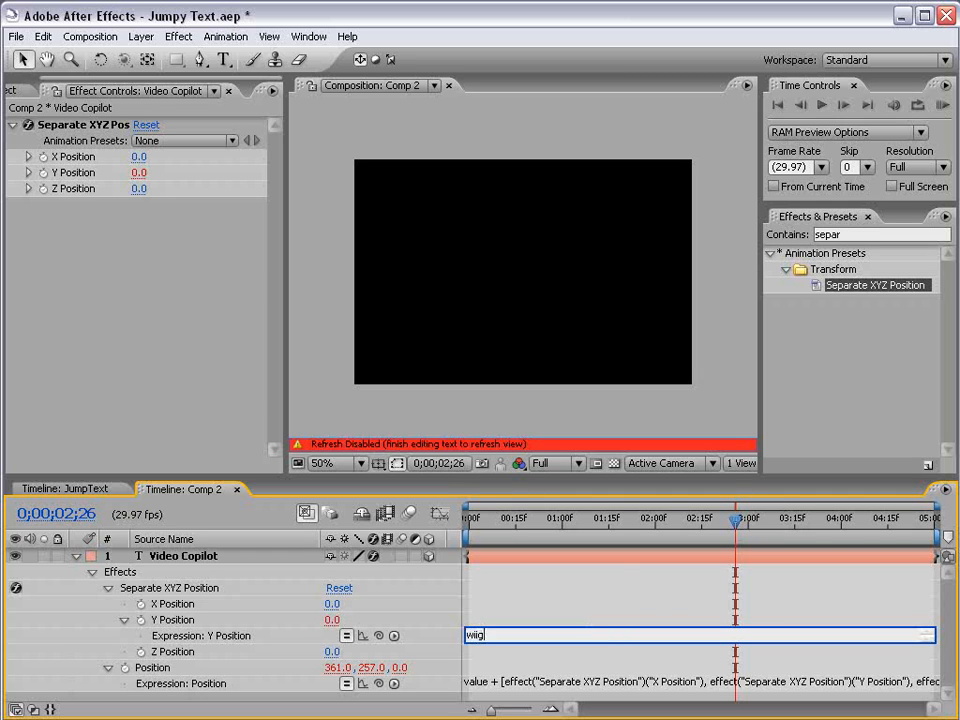
pyautogui.write('e(5,200')
pyautogui.click(544, 602)
pyautogui.click(485, 520)
pyautogui.moveTo(485, 520)
pyautogui.mouseDown()
pyautogui.moveTo(677, 520)
pyautogui.moveTo(503, 525)
pyautogui.mouseUp()
# Enable motion blur for both the composition and the Video Copilot layer, and preview the animation.
pyautogui.click(409, 513)
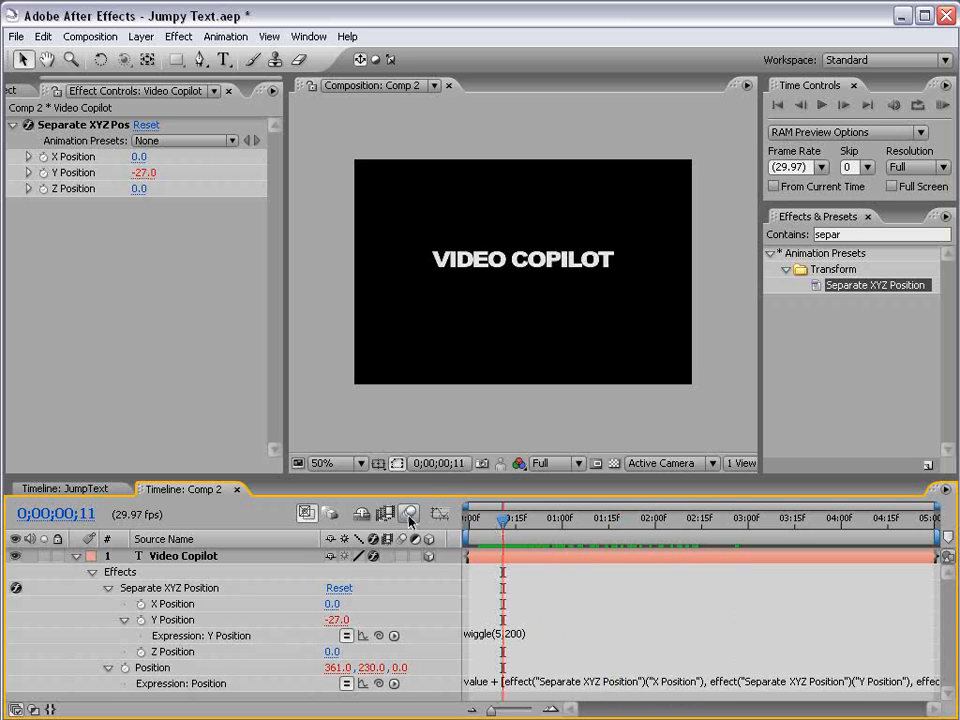
pyautogui.click(402, 556)
pyautogui.press('KP_0')
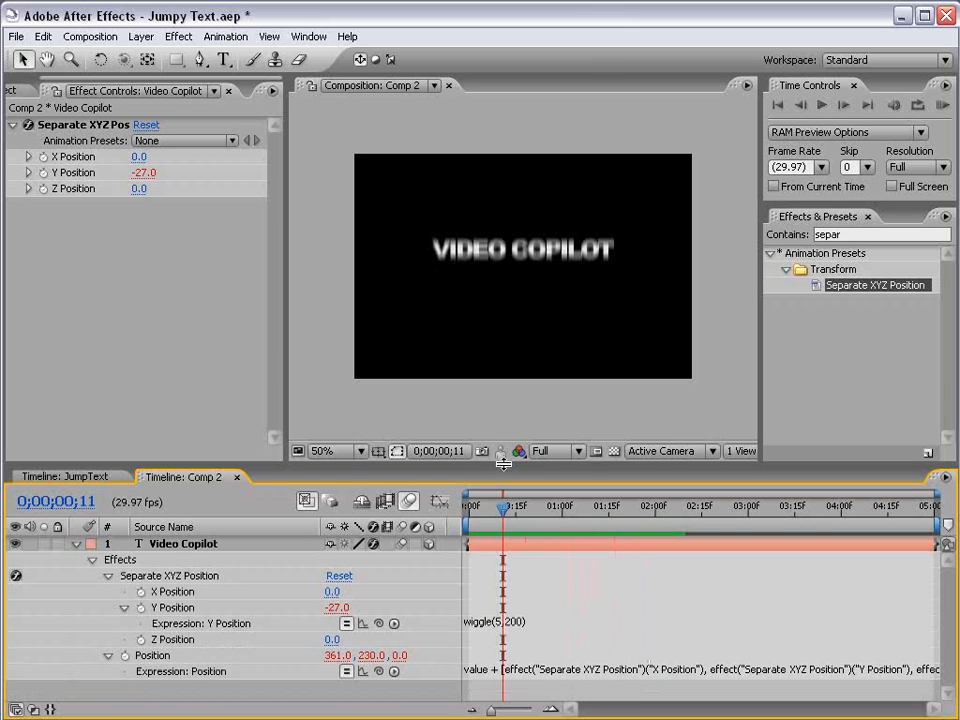
# Make the timeline area taller and open the Y Position wiggle expression for inspection.
pyautogui.click(499, 622)
pyautogui.click(516, 585)
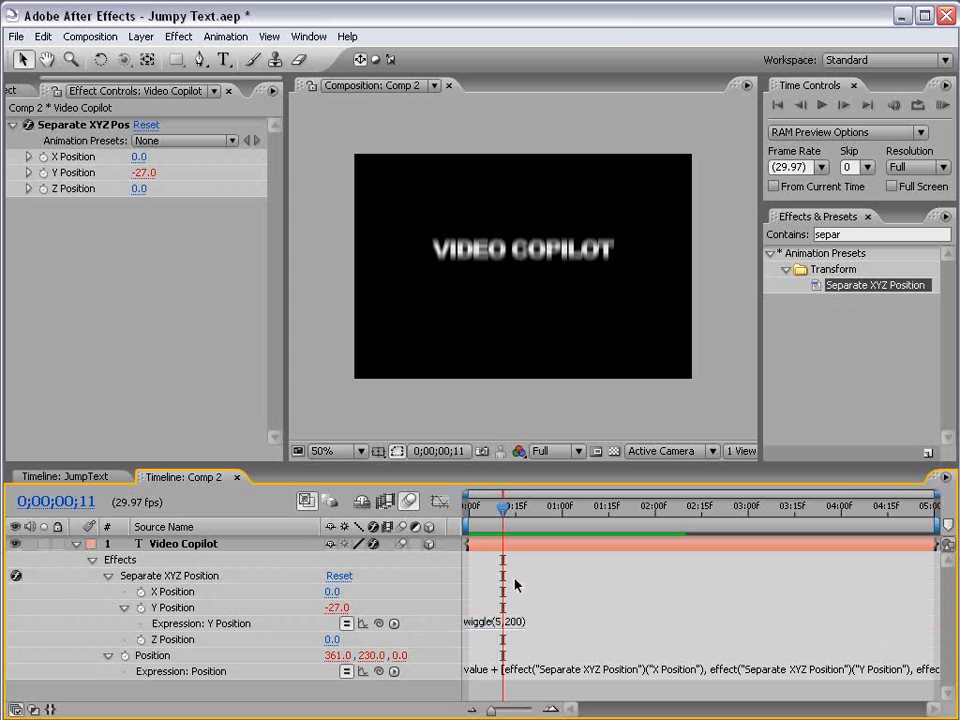
pyautogui.moveTo(448, 466); pyautogui.dragTo(448, 413)
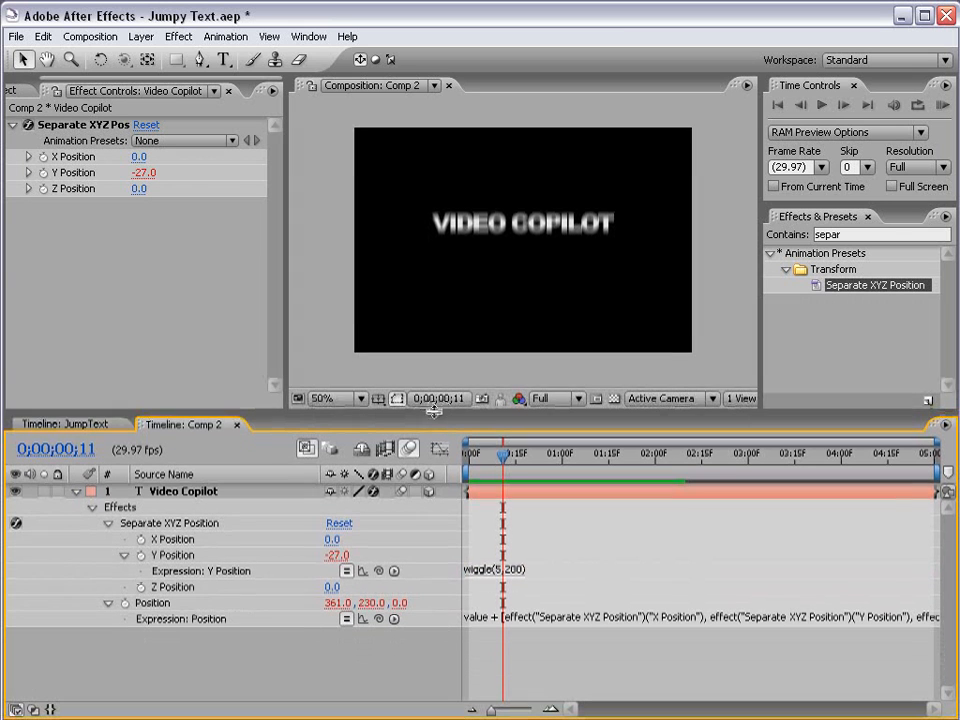
pyautogui.click(480, 568)
pyautogui.click(475, 573)
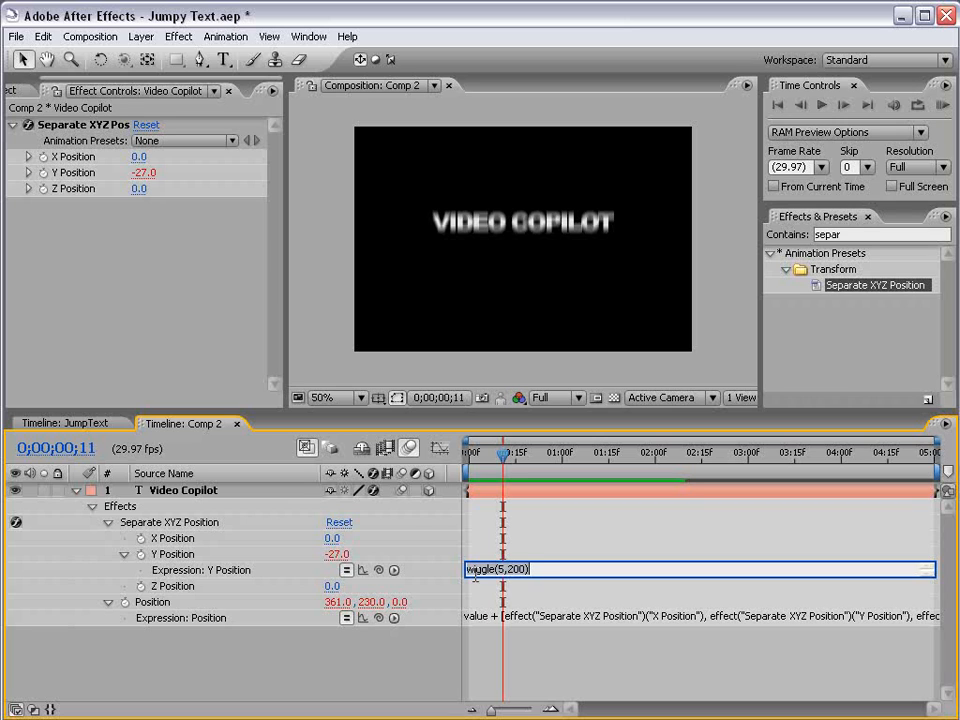
# Add a Slider Control effect to the Video Copilot layer and rename it "amount".
pyautogui.click(505, 493)
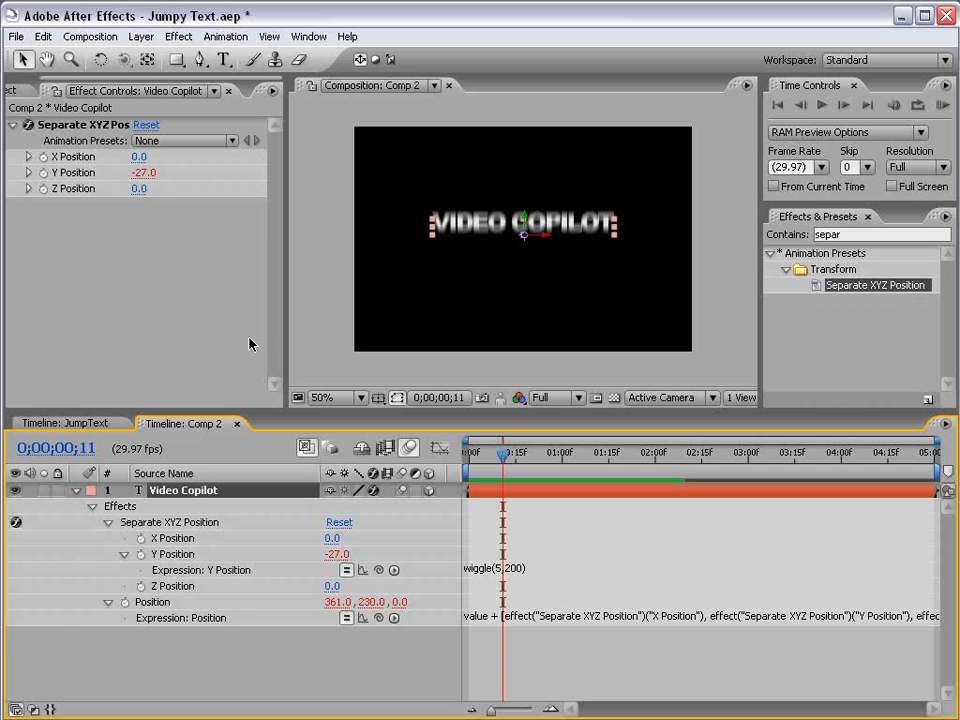
pyautogui.click(180, 36)
pyautogui.moveTo(229, 290)
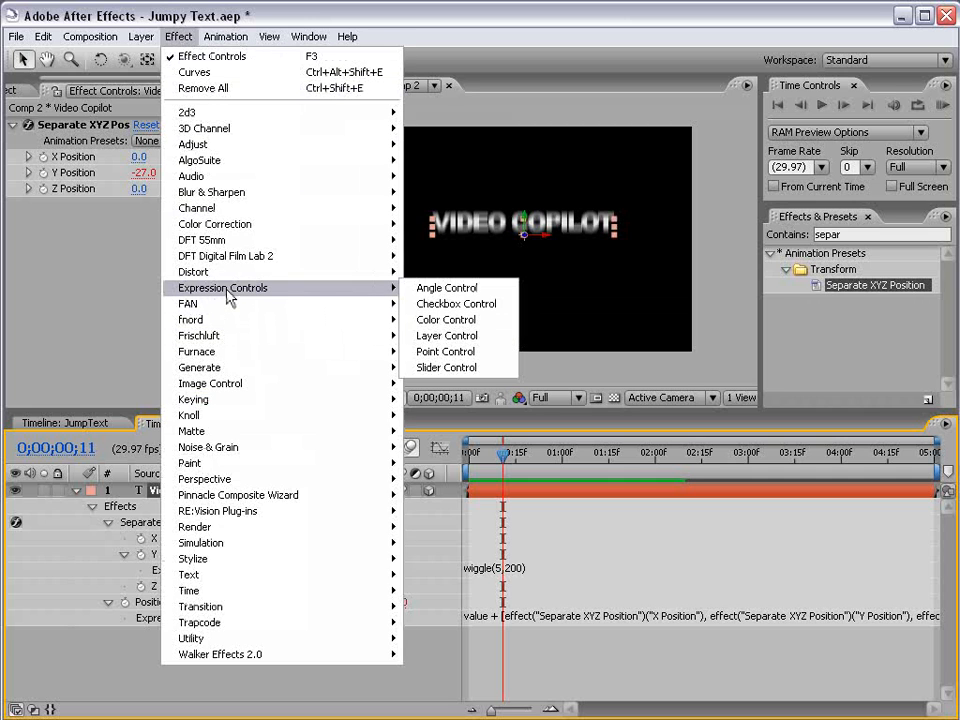
pyautogui.click(446, 367)
pyautogui.click(93, 208)
pyautogui.press('Return')
pyautogui.write('a')
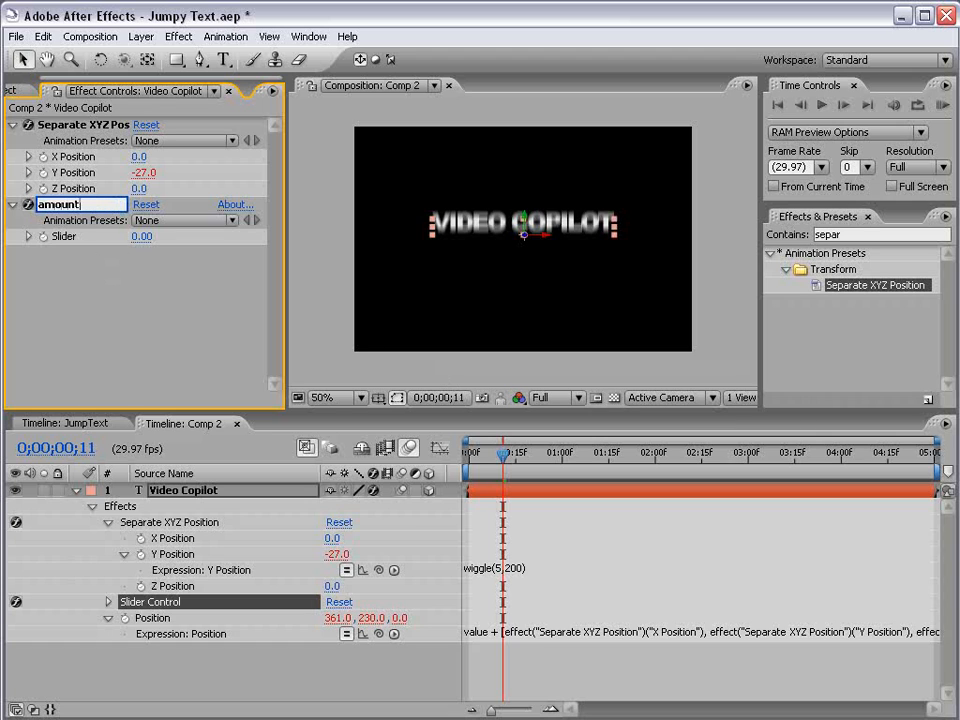
pyautogui.write('mount')
pyautogui.click(535, 561)
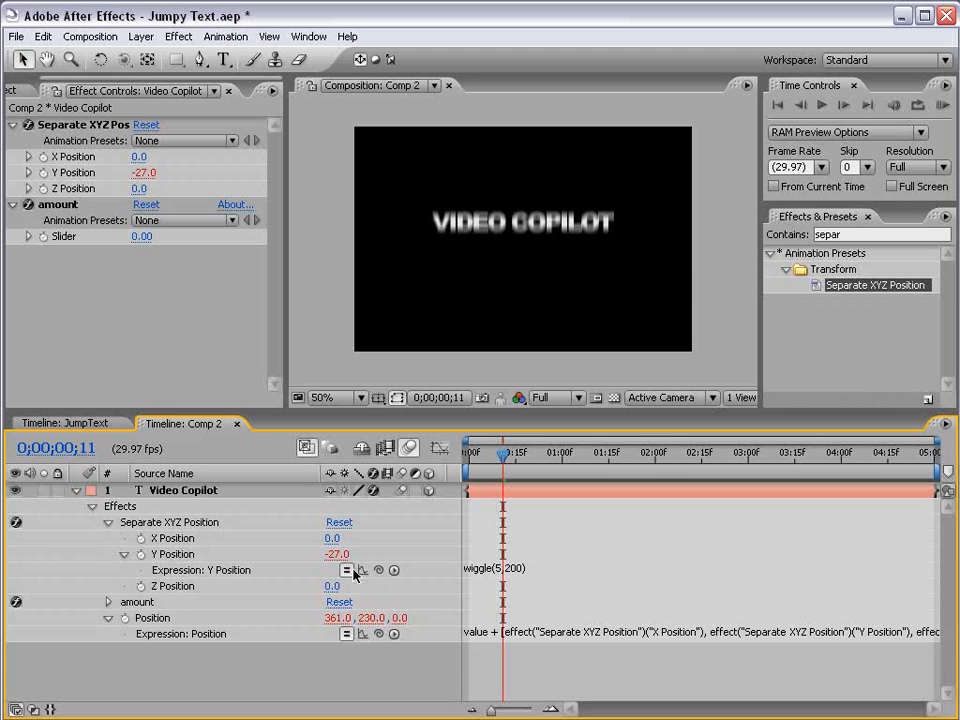
# Enlarge the Y Position expression field and insert the line amount=effect("amount")("Slider") above the wiggle, linking it to the slider.
pyautogui.click(476, 566)
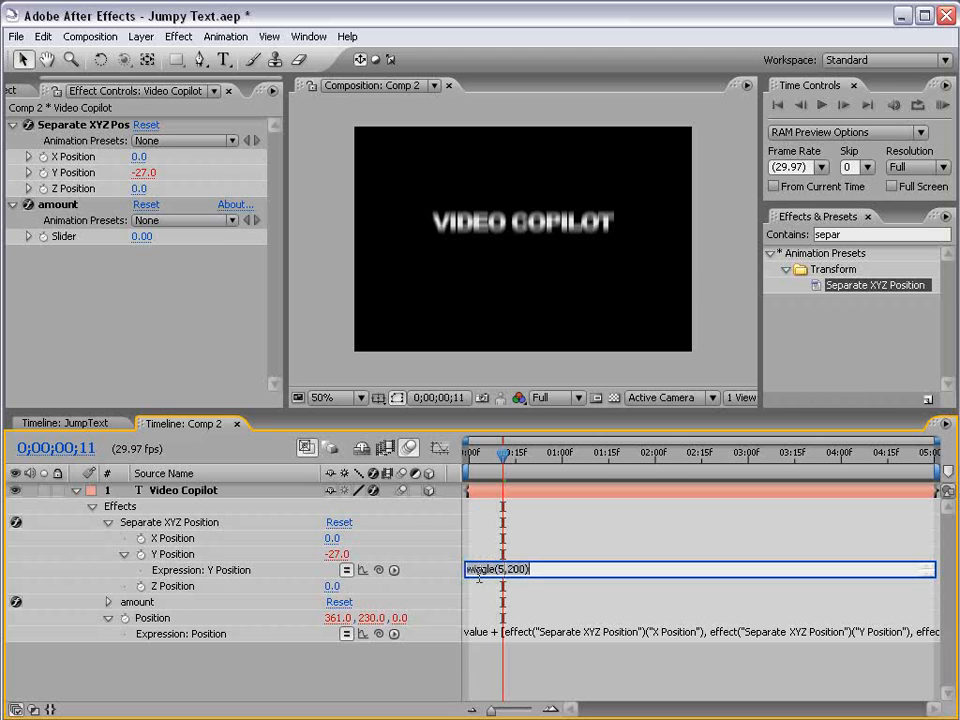
pyautogui.moveTo(478, 578); pyautogui.dragTo(478, 609)
pyautogui.click(110, 655)
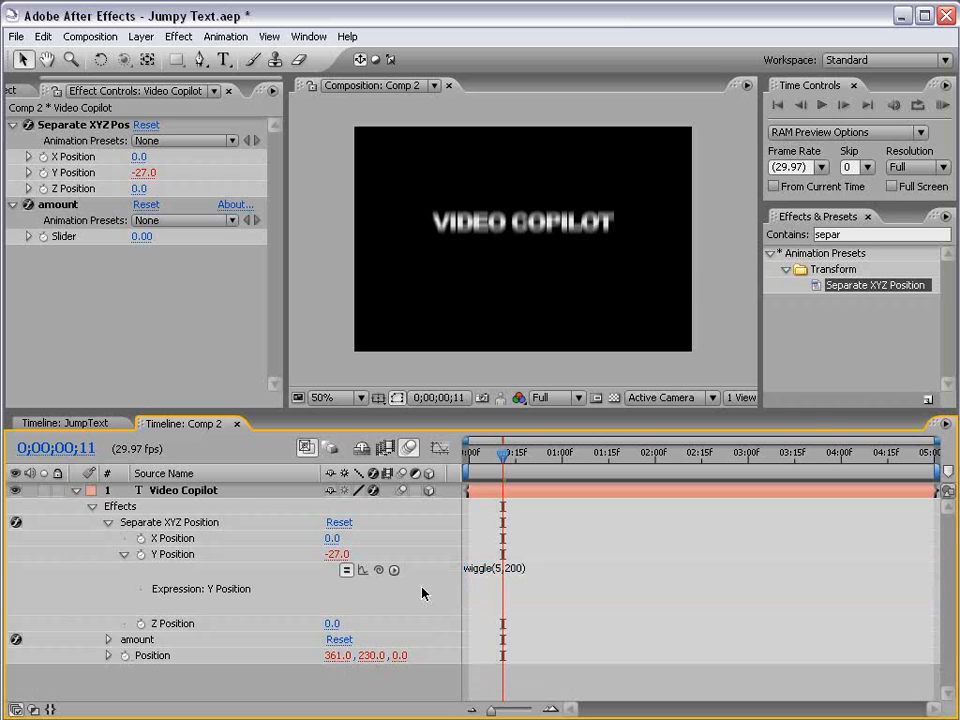
pyautogui.click(497, 578)
pyautogui.click(468, 573)
pyautogui.press('Return')
pyautogui.press('Up')
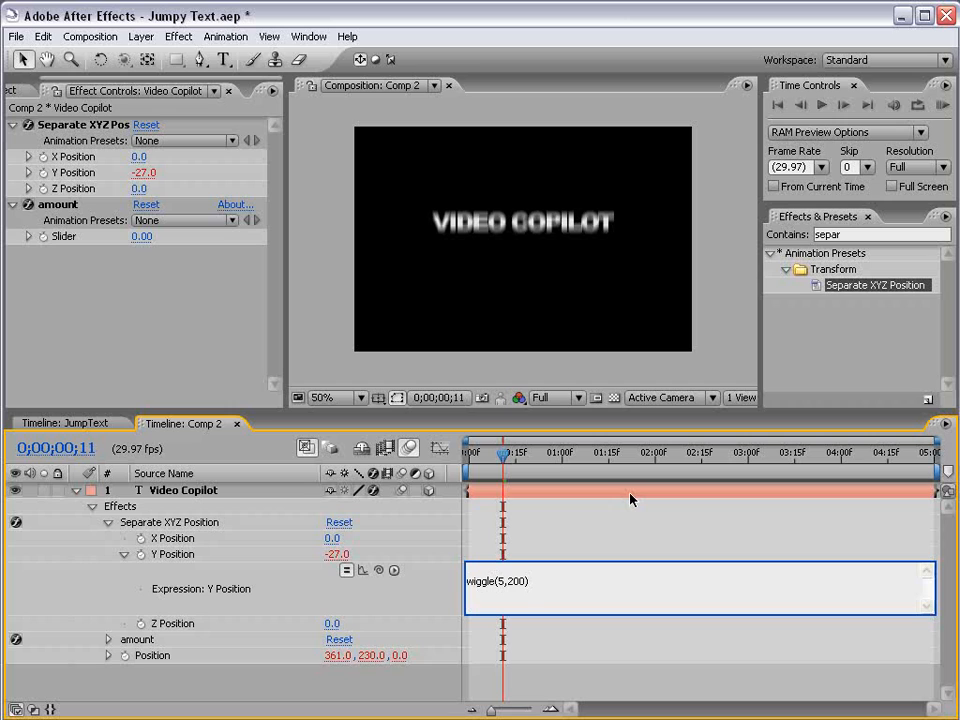
pyautogui.write('amount')
pyautogui.moveTo(378, 570); pyautogui.dragTo(140, 236)
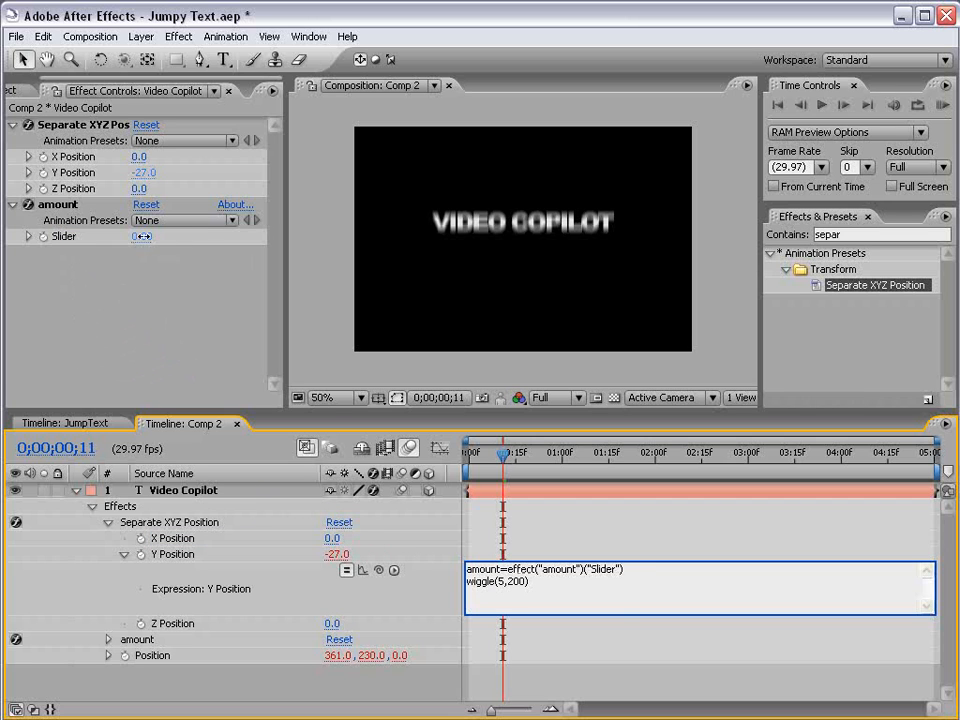
# Set the amount slider to 10 and change the wiggle line in the Y Position expression to wiggle(8,amount).
pyautogui.click(142, 236)
pyautogui.write('10')
pyautogui.press('Return')
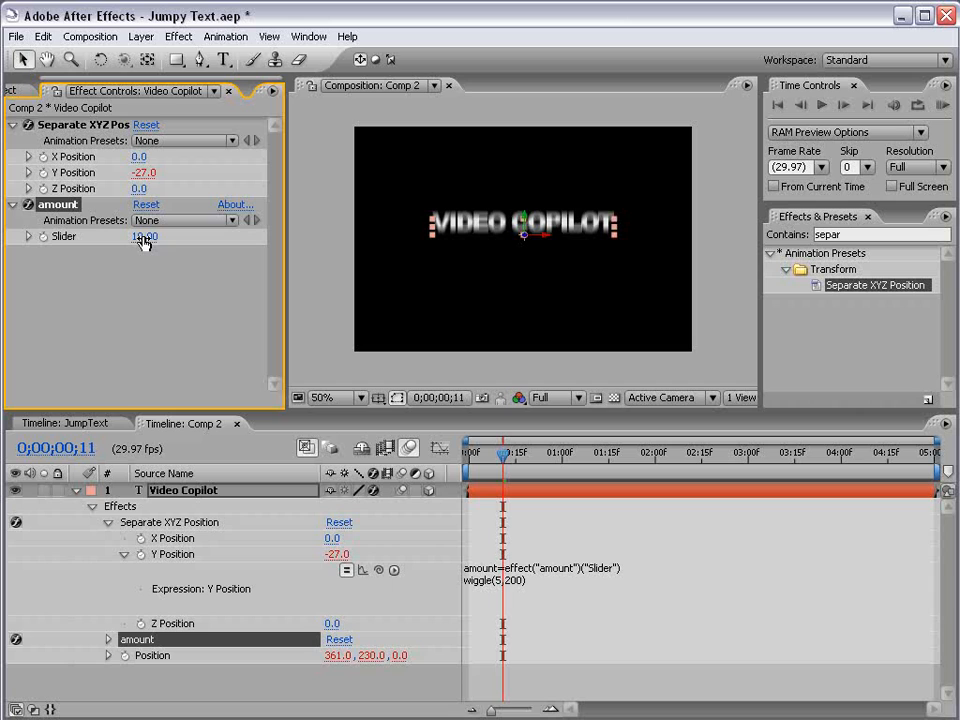
pyautogui.click(508, 588)
pyautogui.doubleClick(502, 581)
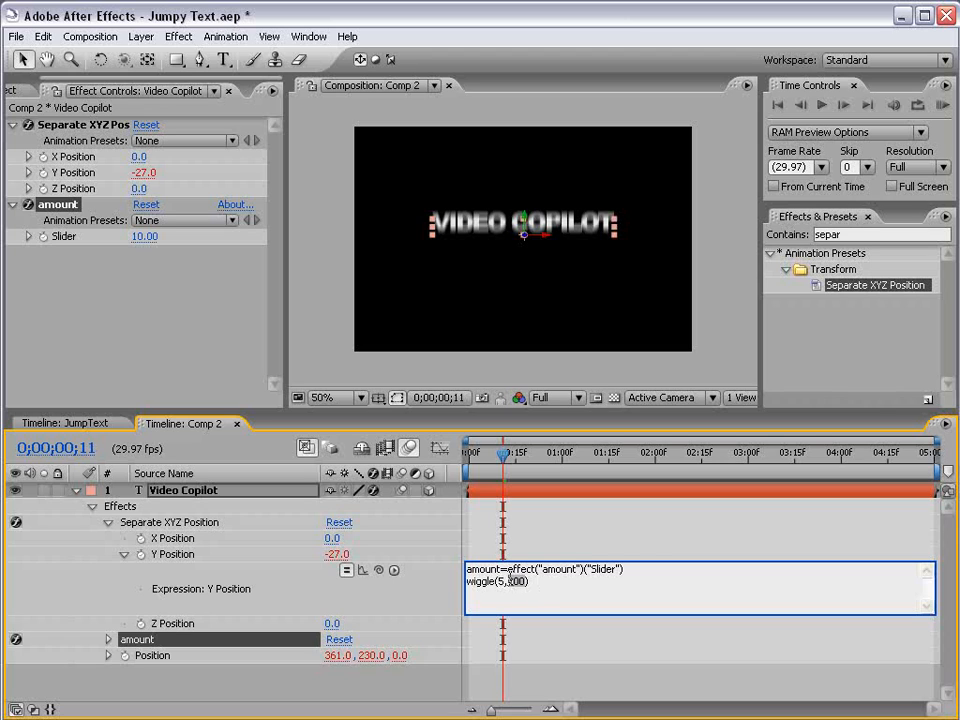
pyautogui.write('amo')
pyautogui.write('8')
pyautogui.write('8')
pyautogui.click(476, 553)
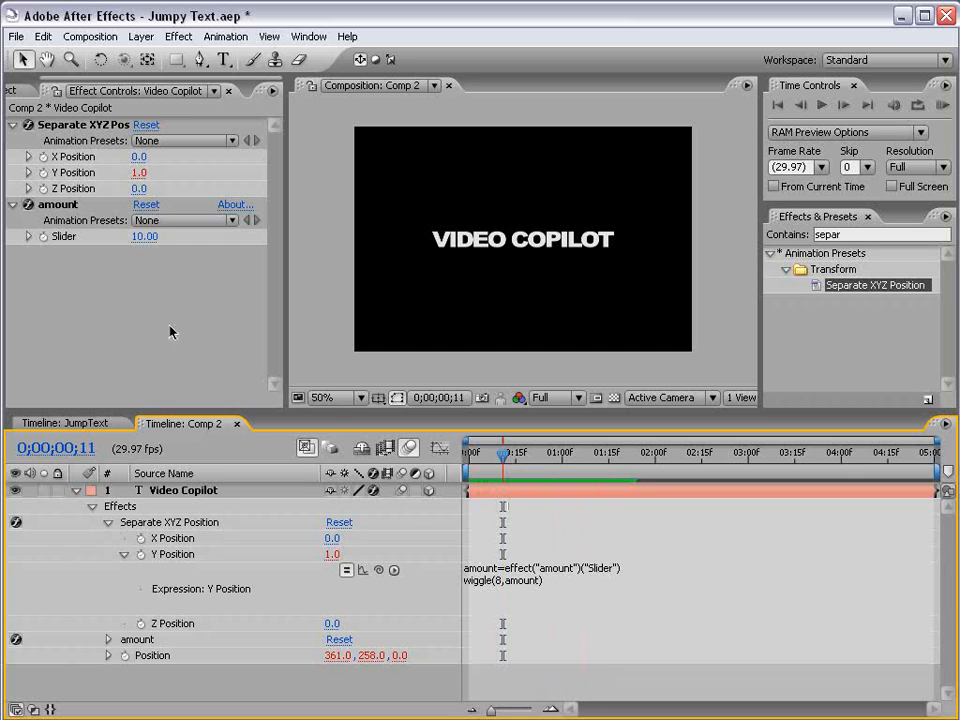
# Increase the amount slider to strengthen the vertical wiggle, settling on a value of 400.
pyautogui.moveTo(145, 236); pyautogui.dragTo(672, 254)
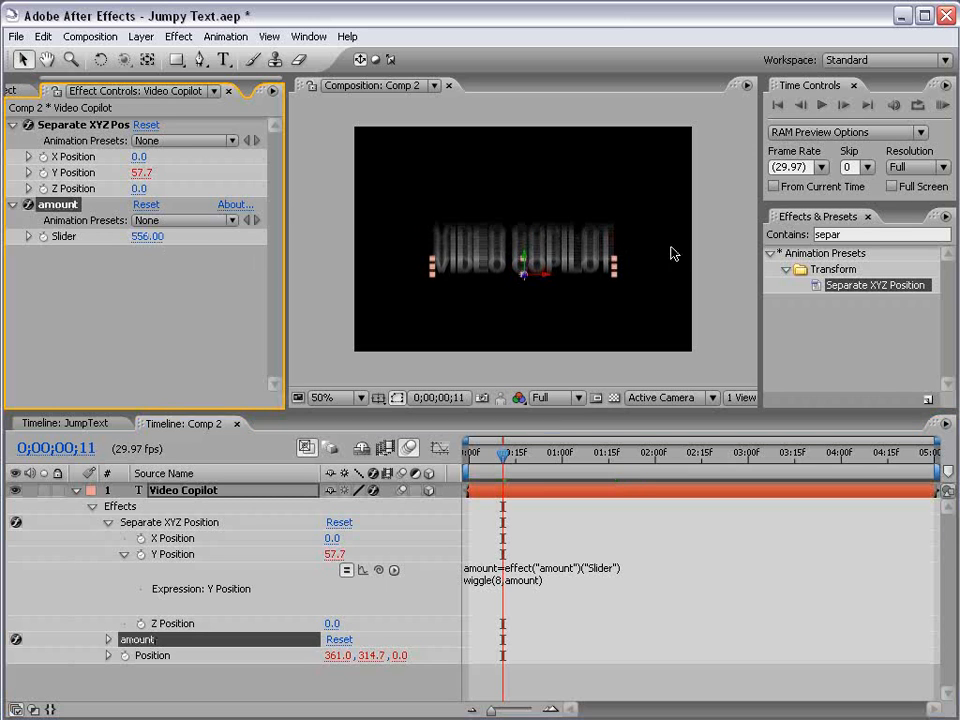
pyautogui.moveTo(503, 457)
pyautogui.mouseDown()
pyautogui.moveTo(523, 452)
pyautogui.moveTo(509, 457)
pyautogui.mouseUp()
pyautogui.click(148, 237)
pyautogui.write('4')
pyautogui.press('Return')
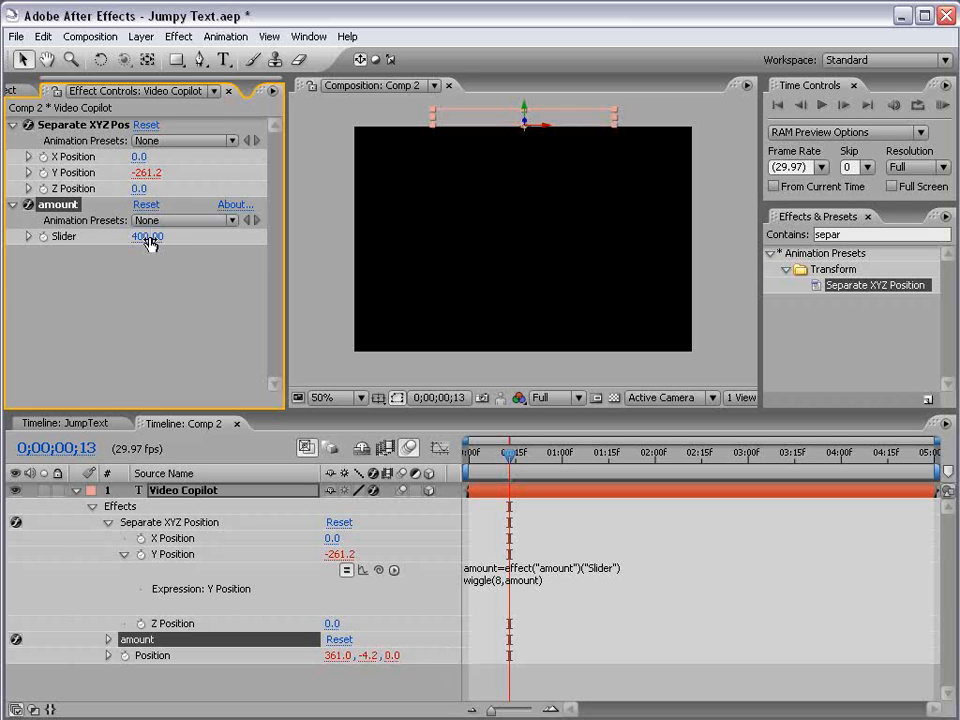
# Scrub to the one-second mark and preview the text's vertical jumping.
pyautogui.moveTo(509, 455); pyautogui.dragTo(562, 457)
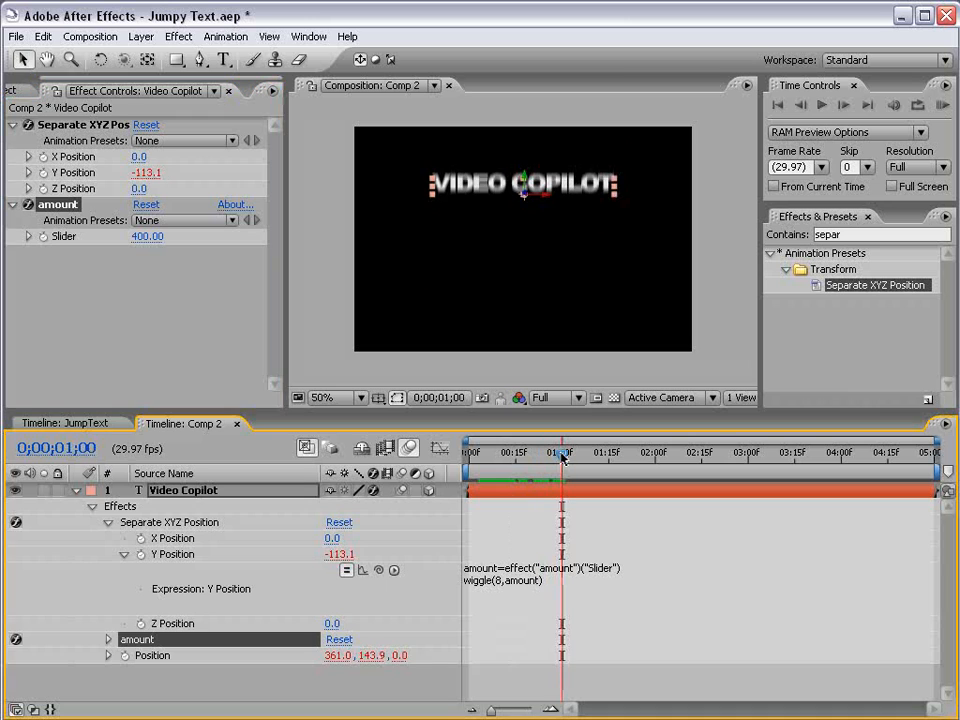
pyautogui.press('KP_0')
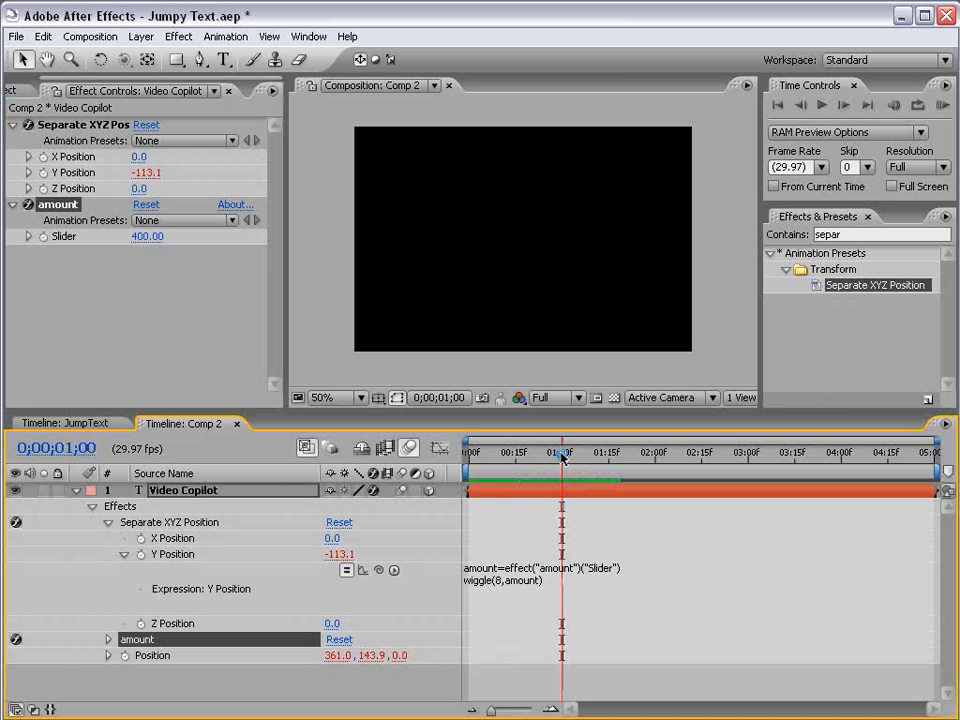
pyautogui.press('space')
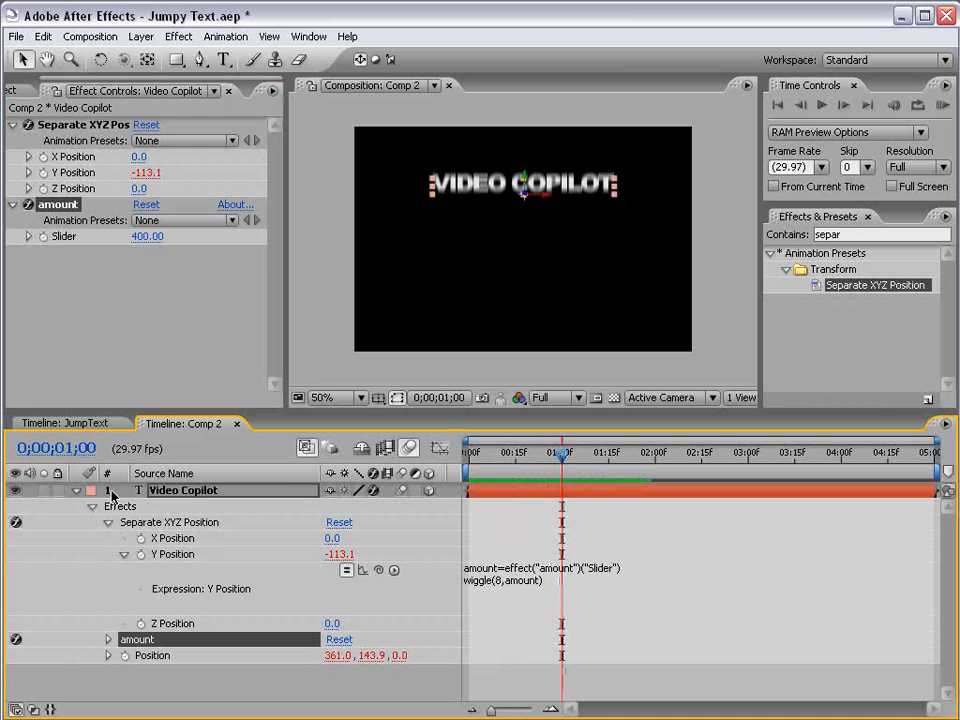
# Compare the wiggle with a temporary duplicate of the text layer whose Y Position and Position expressions are disabled, and delete the duplicate.
pyautogui.click(196, 496)
pyautogui.hotkey('ctrl', 'd')
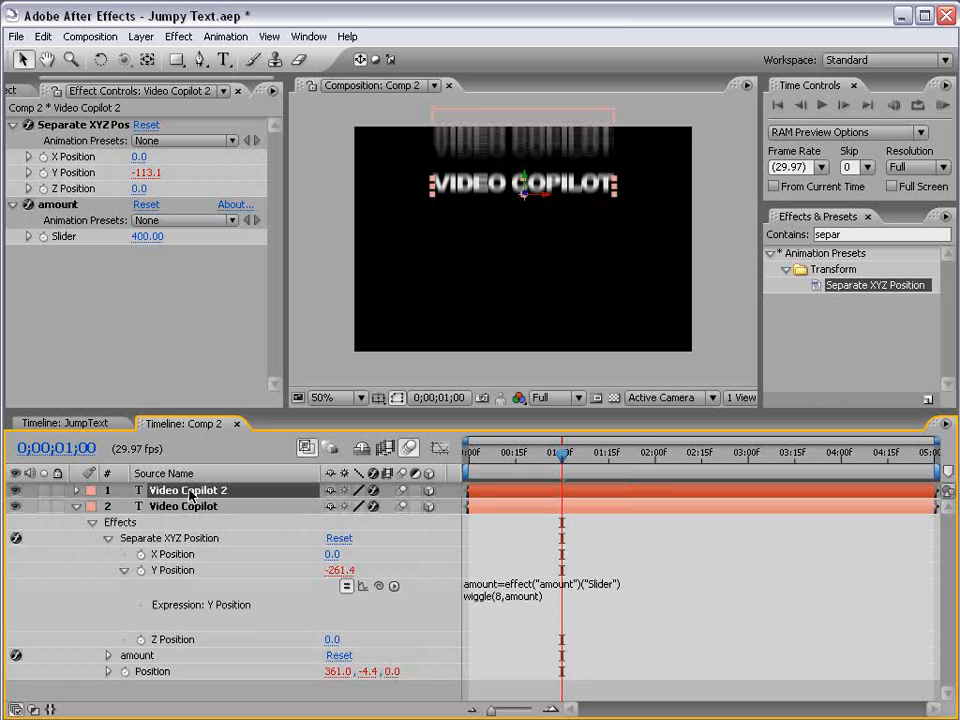
pyautogui.press('p')
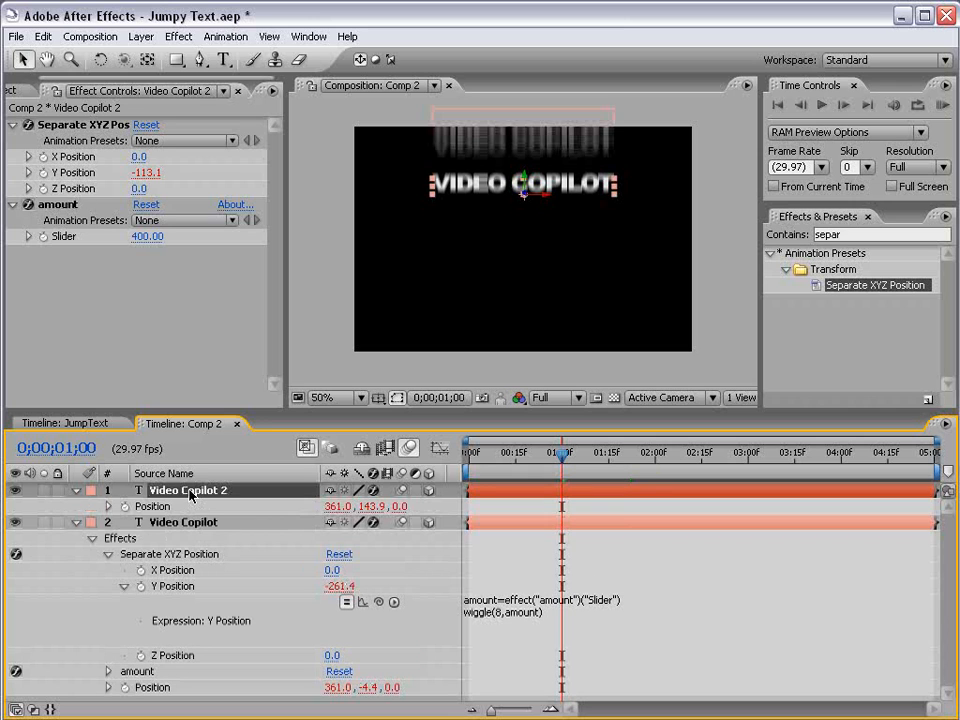
pyautogui.press('e')
pyautogui.press('e')
pyautogui.press('Home')
pyautogui.click(346, 538)
pyautogui.click(346, 570)
pyautogui.moveTo(475, 455); pyautogui.dragTo(517, 462)
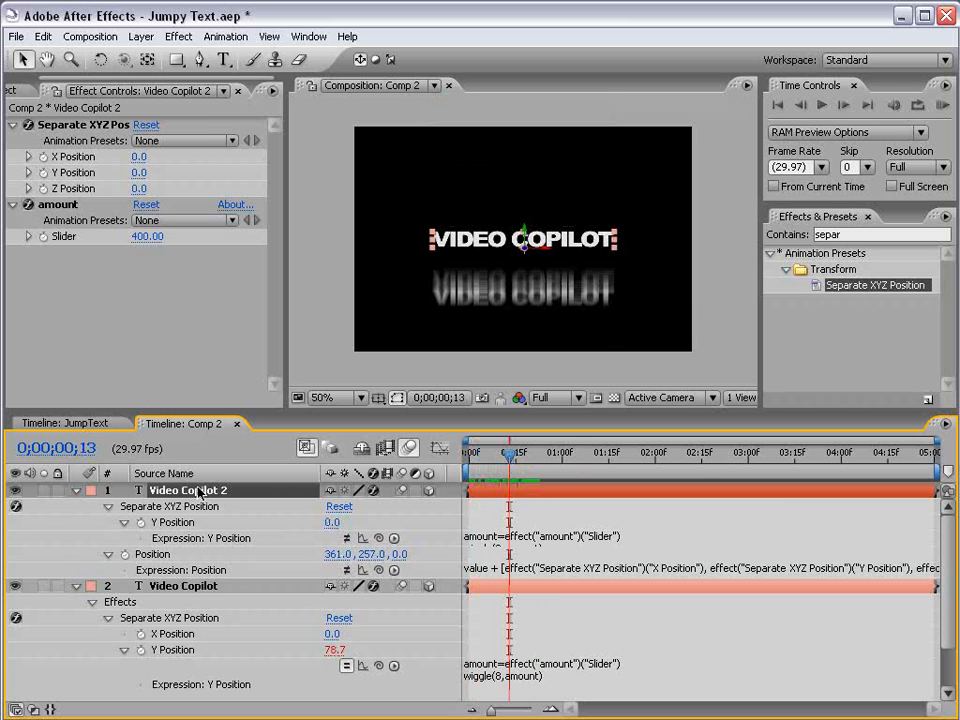
pyautogui.press('Delete')
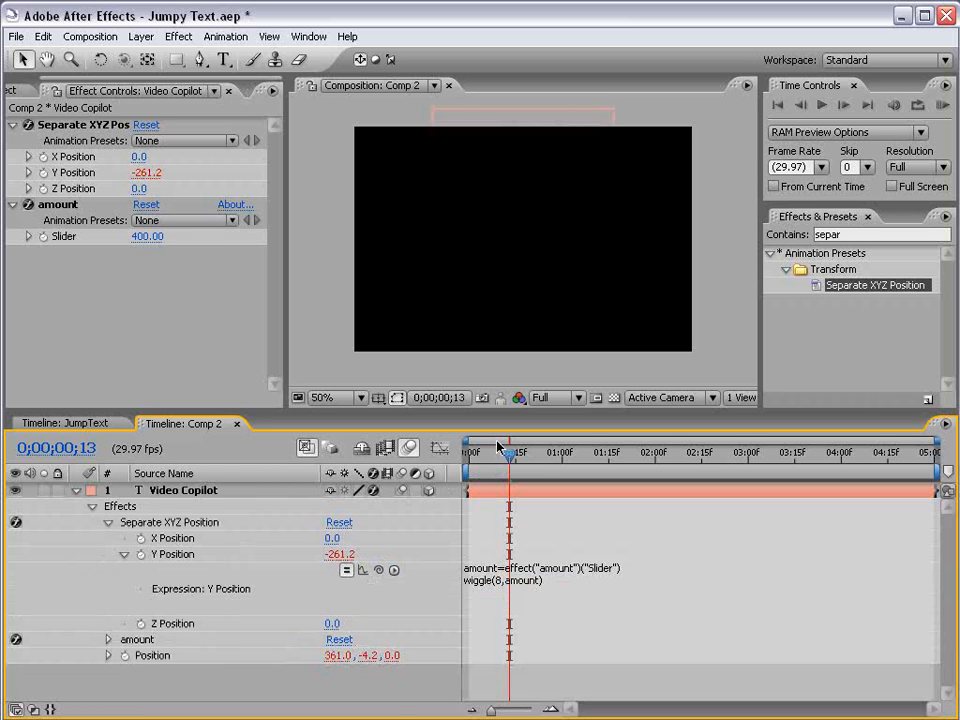
# Keyframe the amount slider from 400 at the start of the composition to 0 at 0;00;01;00.
pyautogui.moveTo(505, 478); pyautogui.dragTo(467, 478)
pyautogui.click(57, 204)
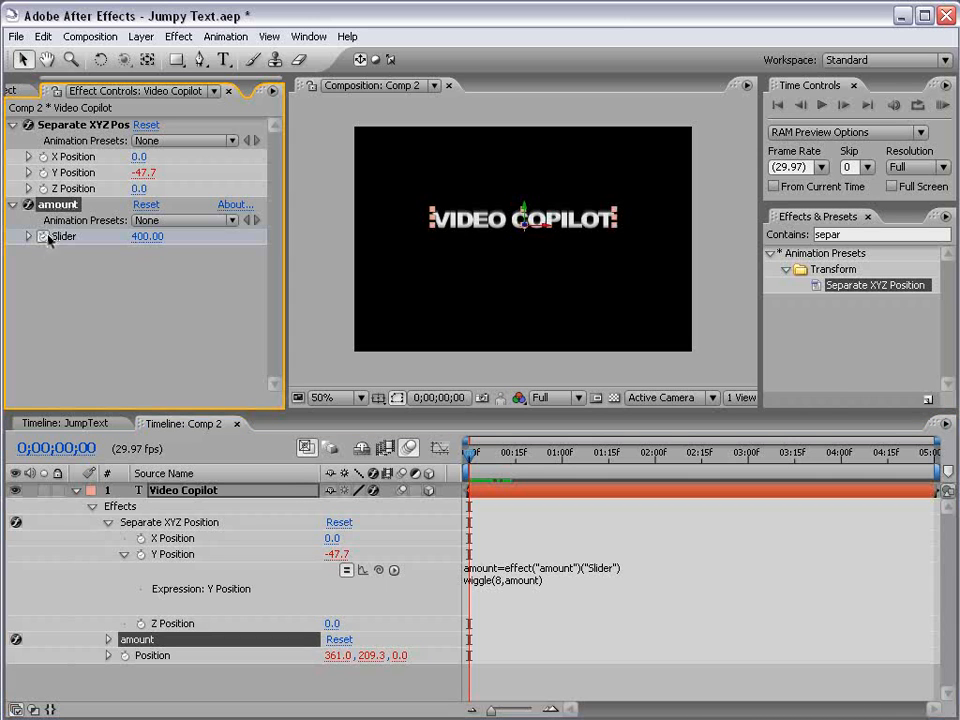
pyautogui.moveTo(540, 468)
pyautogui.mouseDown()
pyautogui.moveTo(497, 462)
pyautogui.moveTo(557, 465)
pyautogui.mouseUp()
pyautogui.click(146, 236)
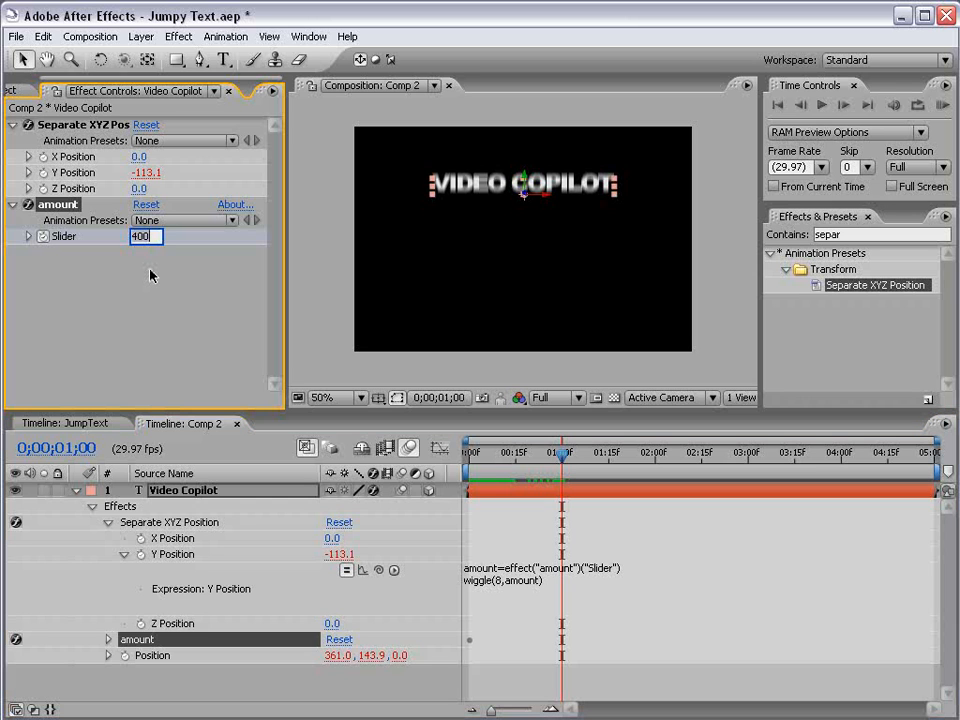
pyautogui.write('0')
pyautogui.press('Return')
# Reveal the layer's keyframes, apply Easy Ease to the amount slider's one-second keyframe and preview the animation.
pyautogui.click(489, 570)
pyautogui.click(493, 492)
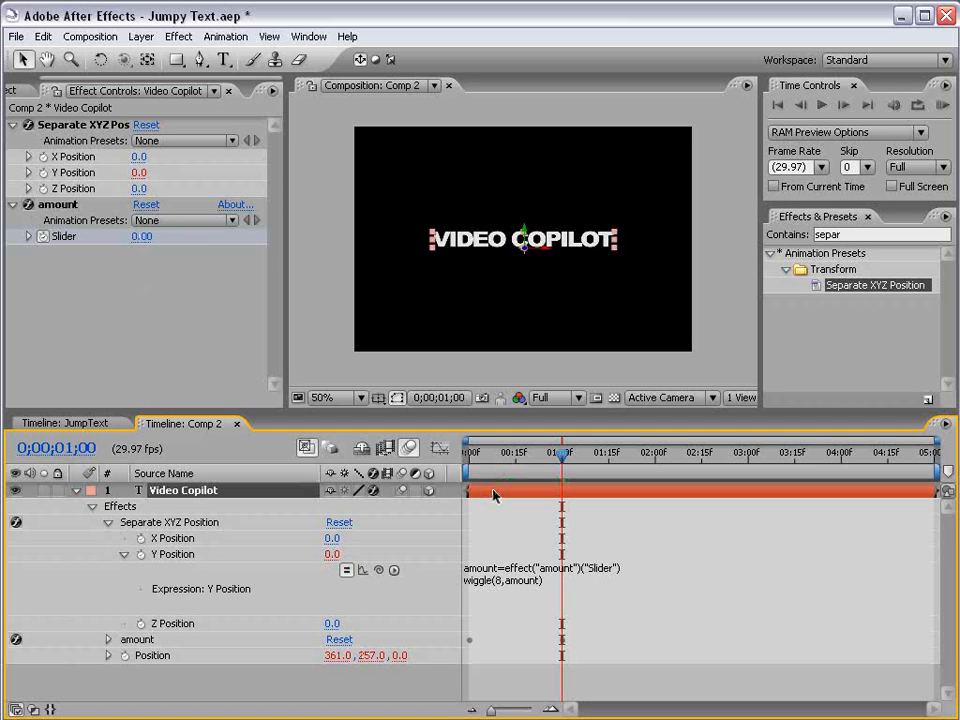
pyautogui.press('u')
pyautogui.click(545, 606)
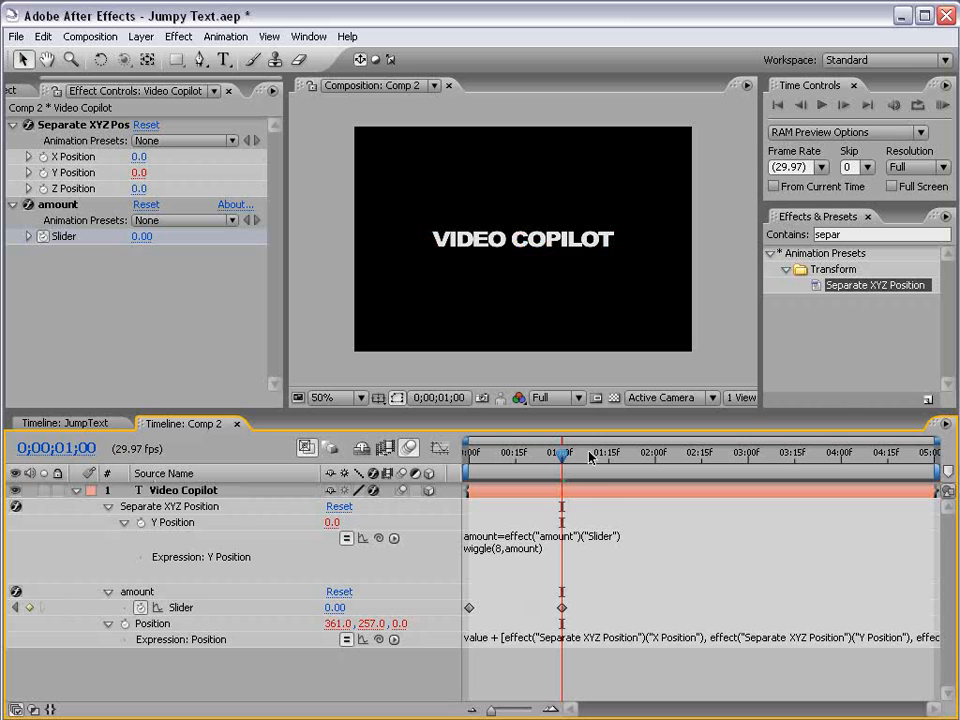
pyautogui.moveTo(597, 460); pyautogui.dragTo(613, 466)
pyautogui.click(562, 607)
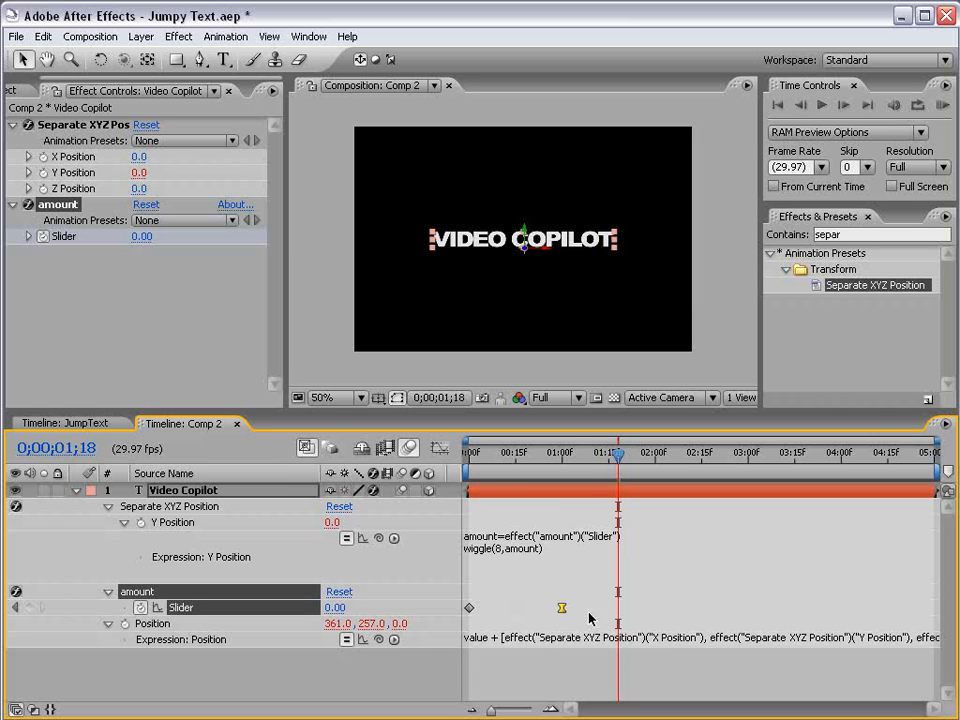
pyautogui.press('KP_0')
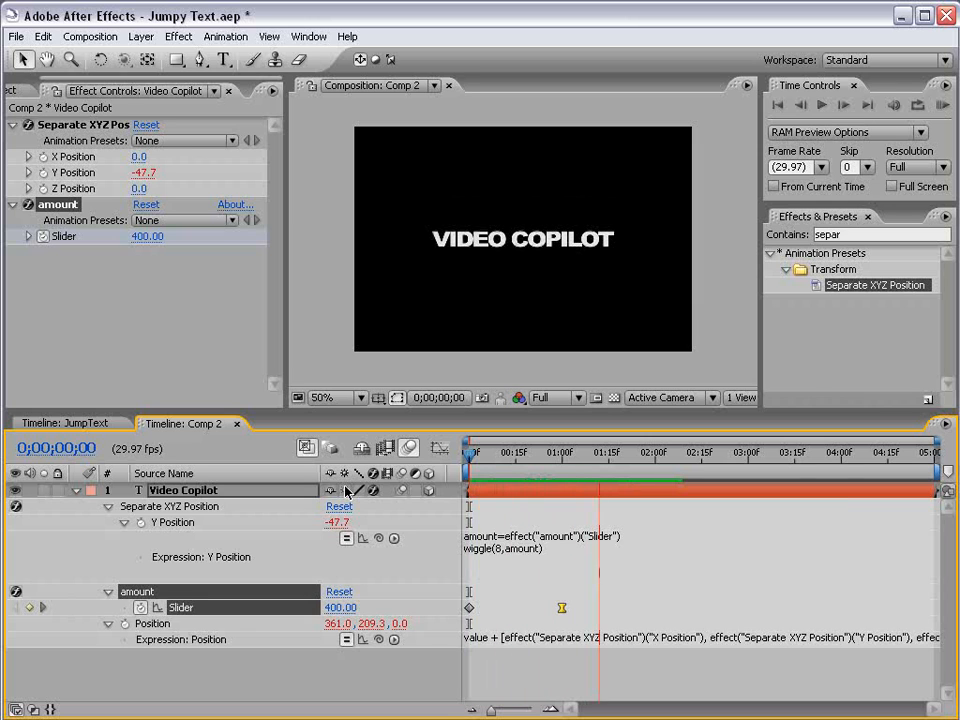
pyautogui.press('space')
# Move the slider's second keyframe earlier, to about frame 18, and preview the faster settling.
pyautogui.moveTo(562, 608); pyautogui.dragTo(521, 608)
pyautogui.press('space')
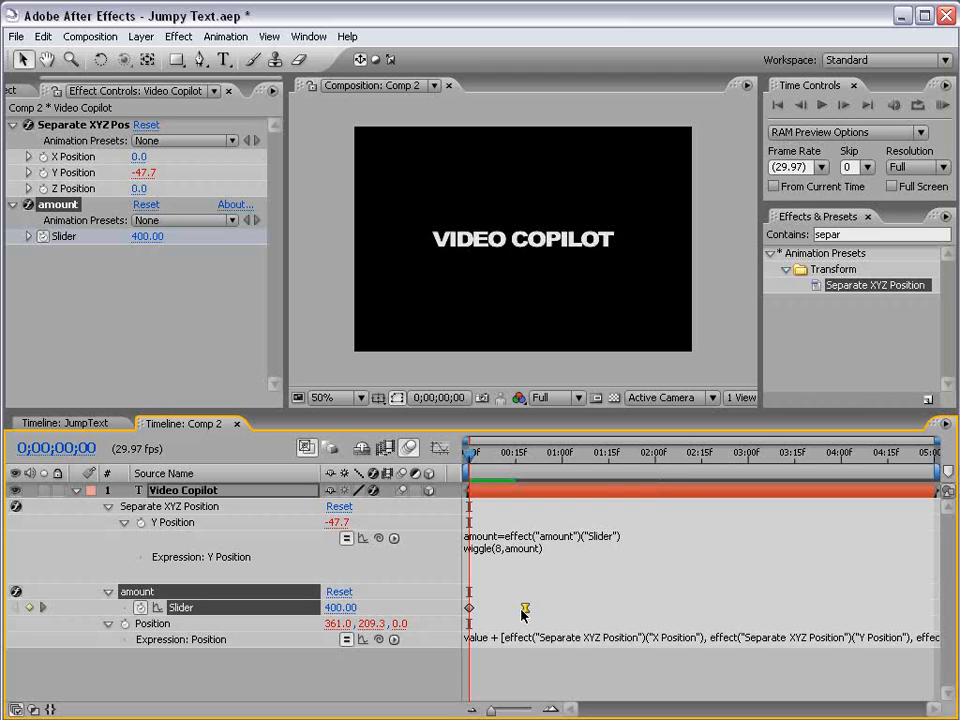
pyautogui.press('space')
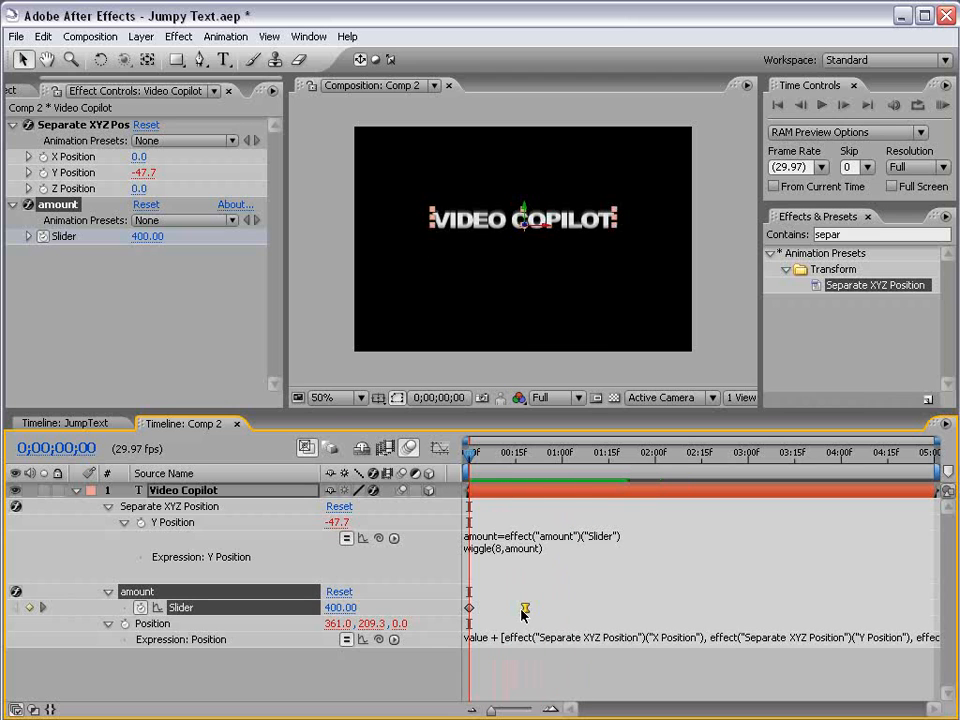
# Move the amount slider's second keyframe earlier, to frame 14, and return to the start of the composition.
pyautogui.press('space')
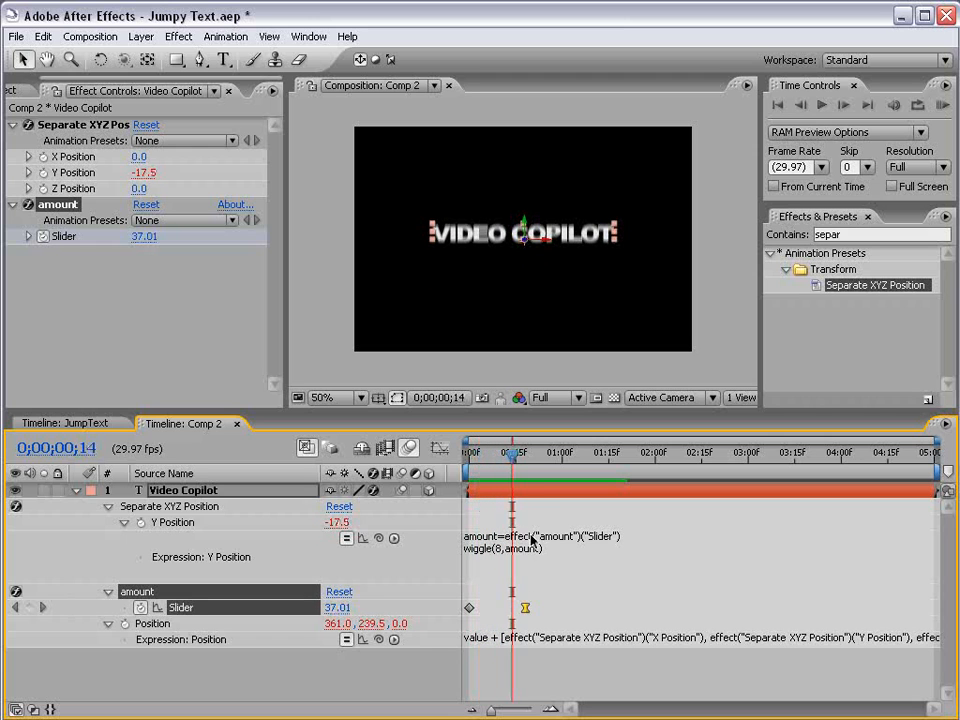
pyautogui.moveTo(525, 607); pyautogui.dragTo(512, 607)
pyautogui.press('Home')
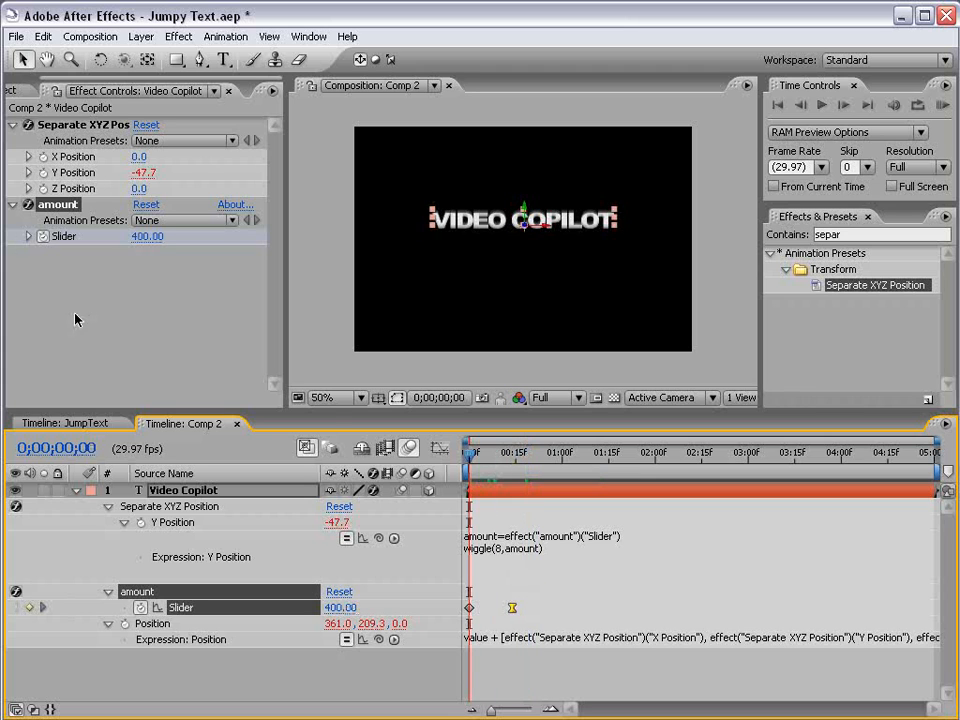
# Set the amount slider's first keyframe to 500 and preview the animation.
pyautogui.click(147, 237)
pyautogui.write('50')
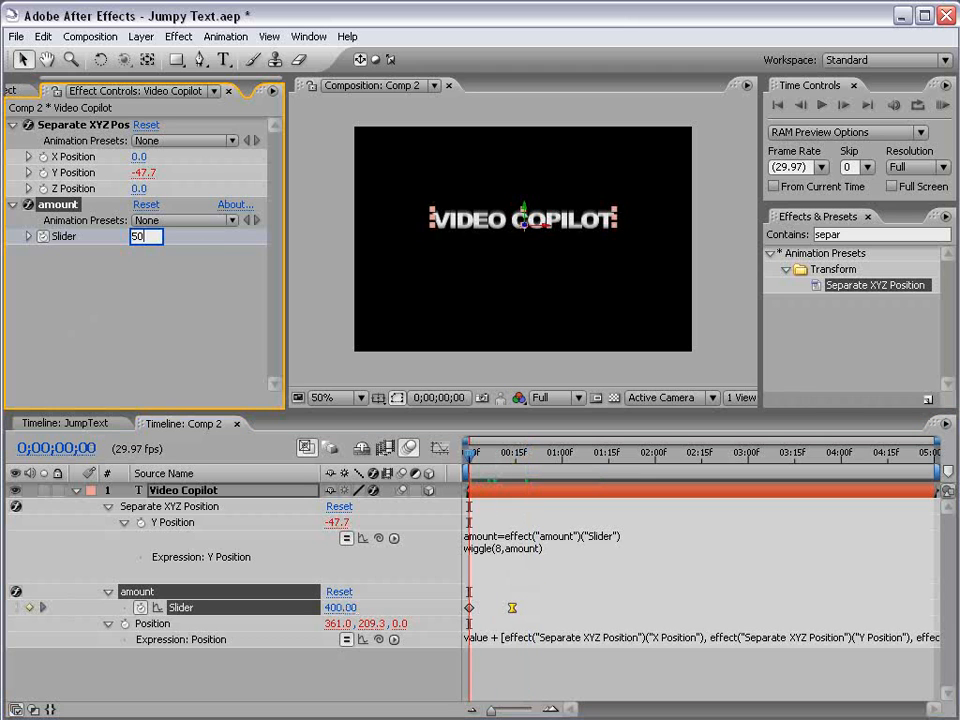
pyautogui.write('0')
pyautogui.press('Return')
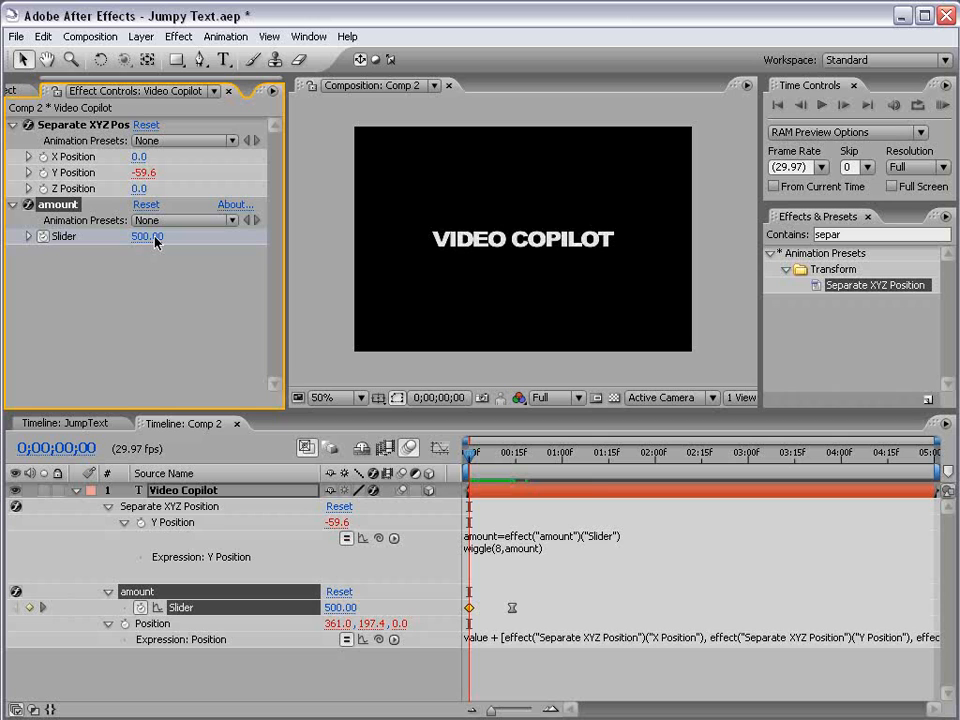
pyautogui.press('KP_0')
pyautogui.press('KP_0')
pyautogui.press('space')
# Raise the amount slider's first keyframe to 779 and check the motion around the second keyframe.
pyautogui.moveTo(143, 248); pyautogui.dragTo(214, 212)
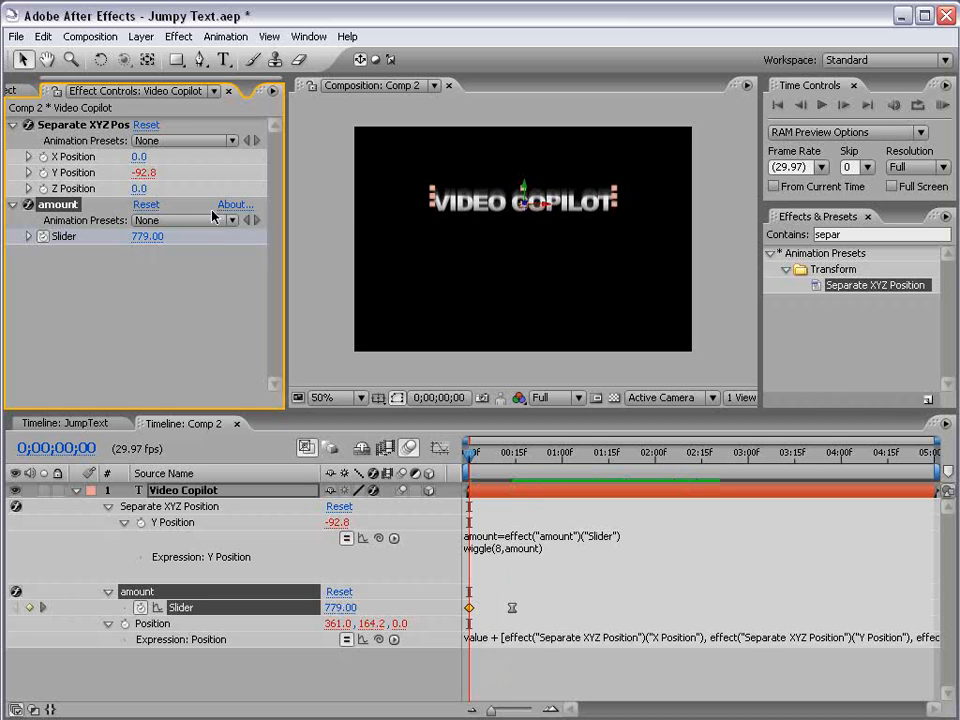
pyautogui.click(409, 440)
pyautogui.click(491, 455)
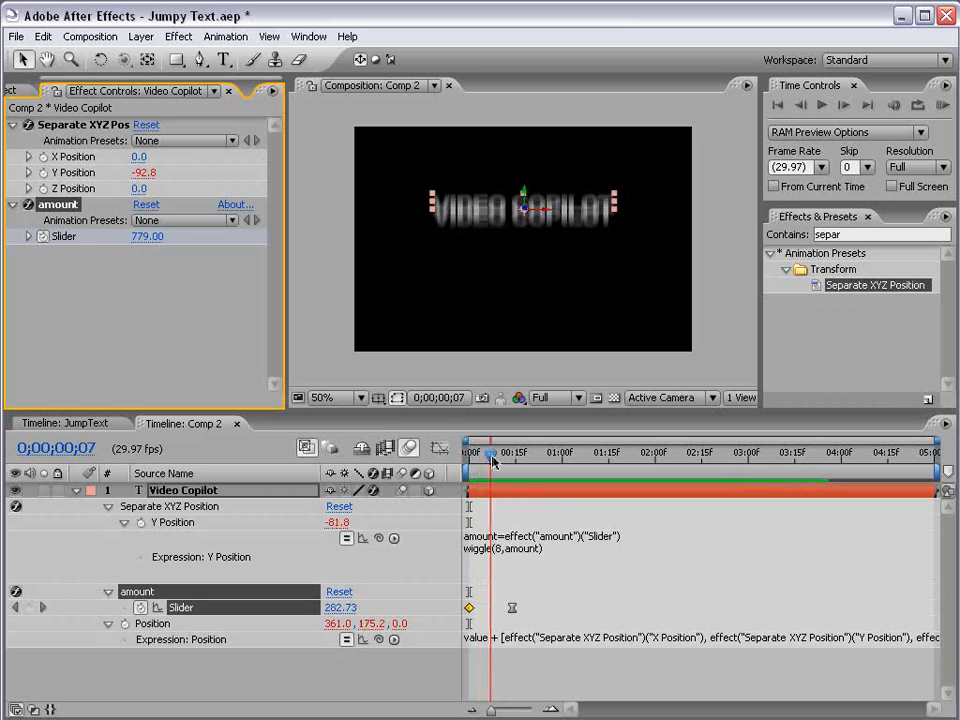
pyautogui.moveTo(492, 458); pyautogui.dragTo(512, 462)
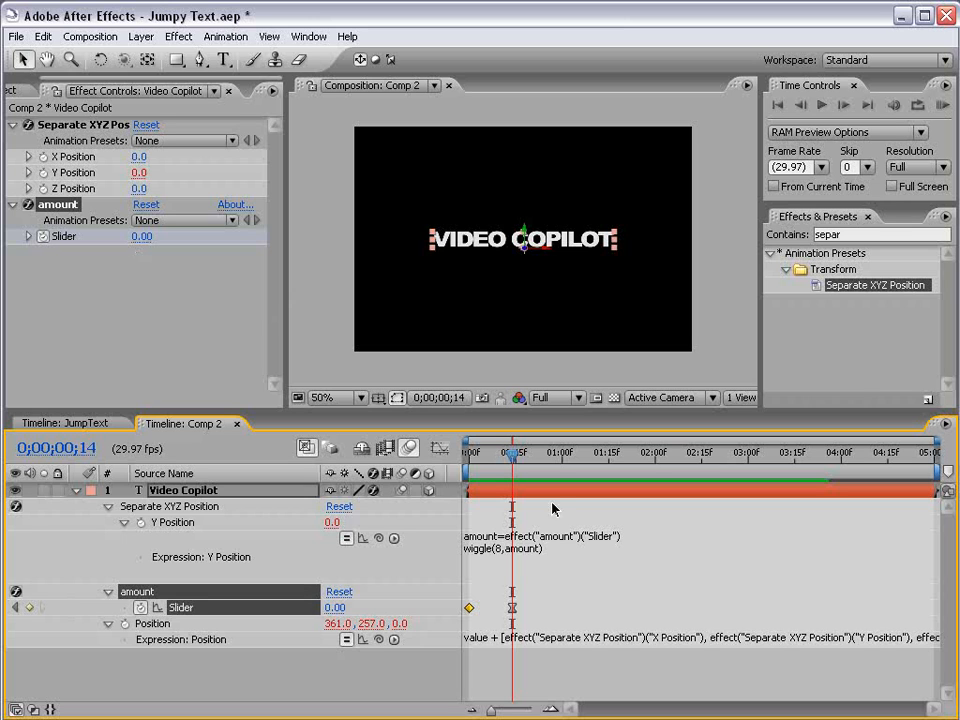
pyautogui.moveTo(512, 453)
pyautogui.mouseDown()
pyautogui.moveTo(466, 459)
pyautogui.moveTo(516, 459)
pyautogui.mouseUp()
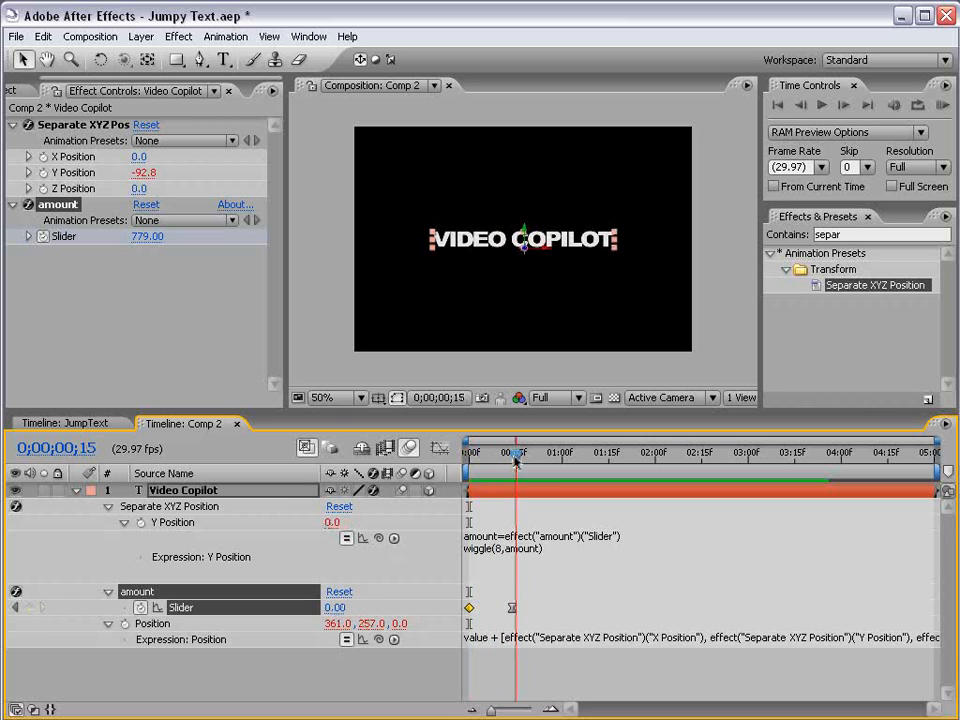
# Add the expression wiggle(5,100) to the text layer's Z Position.
pyautogui.press('F2')
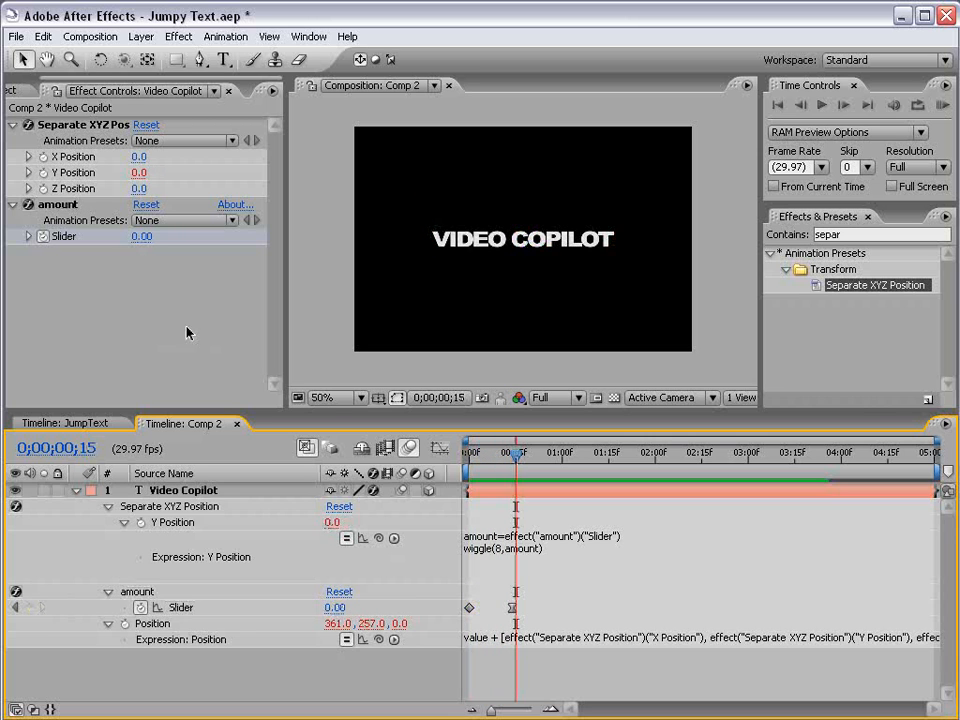
pyautogui.keyDown('alt'); pyautogui.click(43, 188); pyautogui.keyUp('alt')
pyautogui.write('wiggle(5,100')
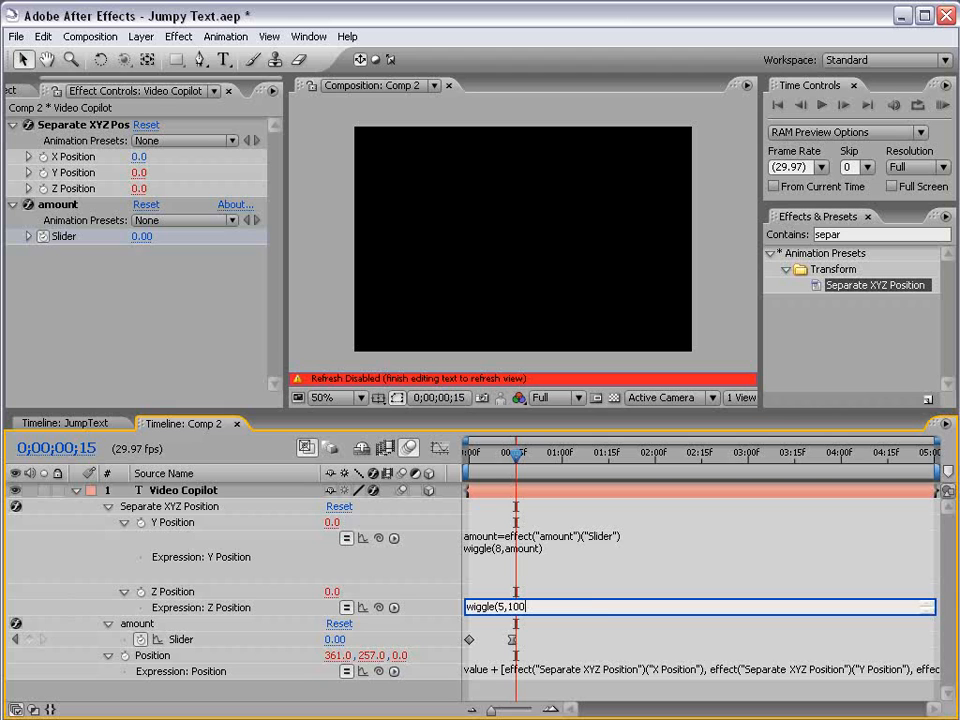
pyautogui.click(541, 592)
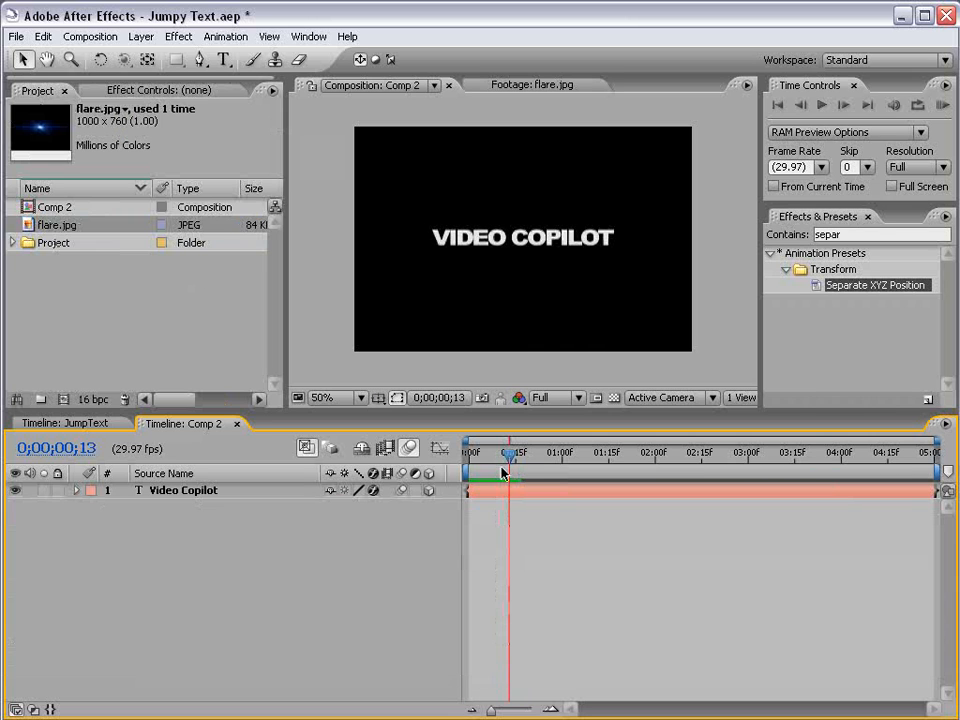
# View the flare.jpg footage and place it in Comp 2 beneath the text layer, starting at the composition's beginning.
pyautogui.doubleClick(32, 225)
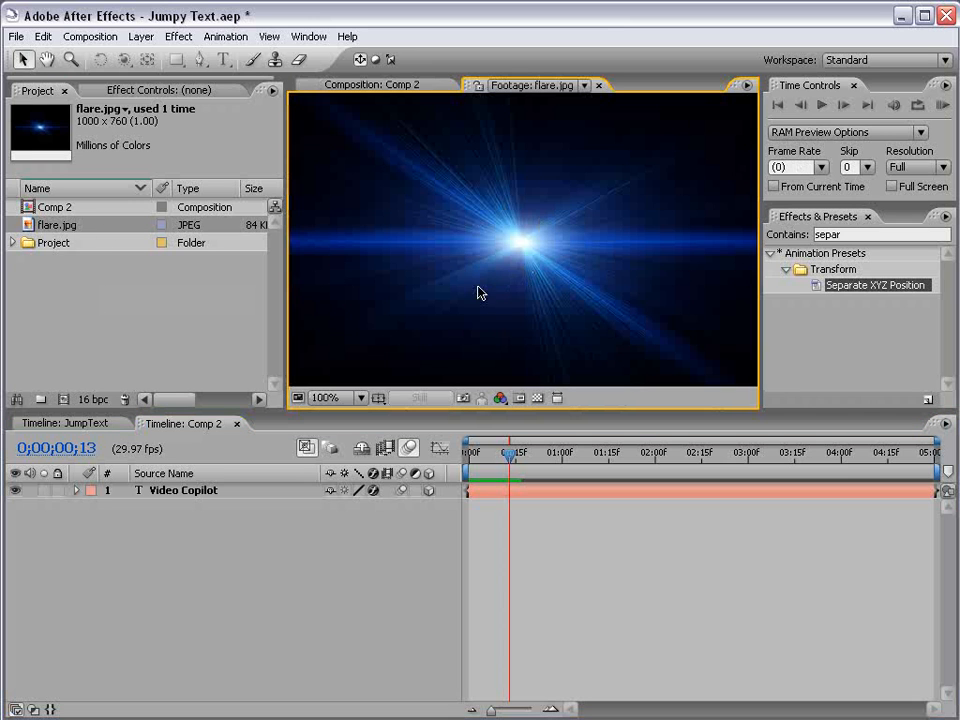
pyautogui.click(388, 88)
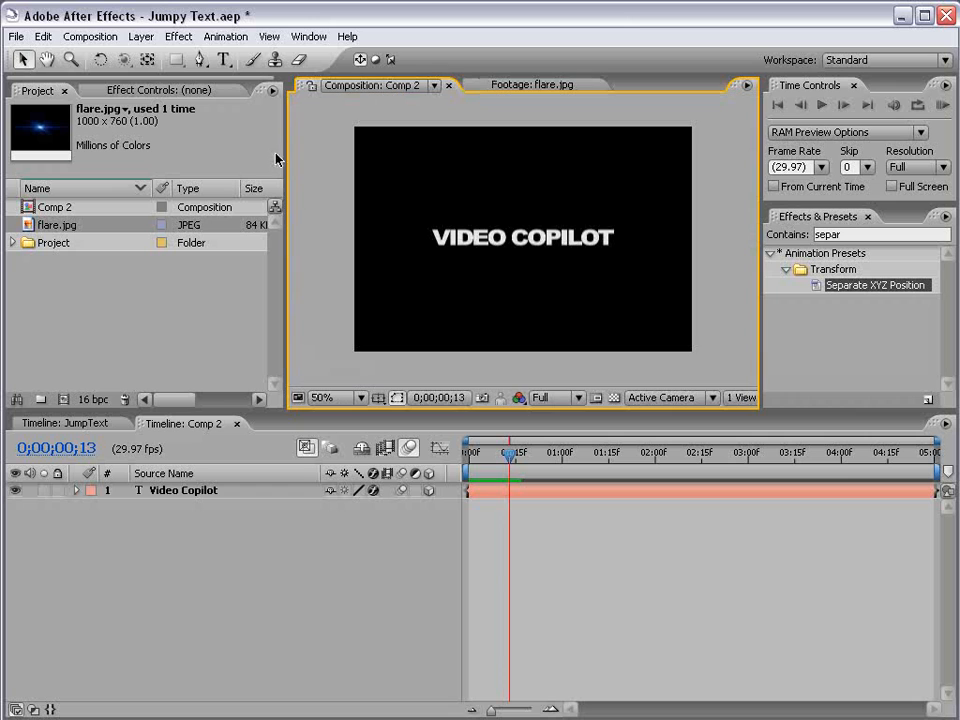
pyautogui.doubleClick(31, 226)
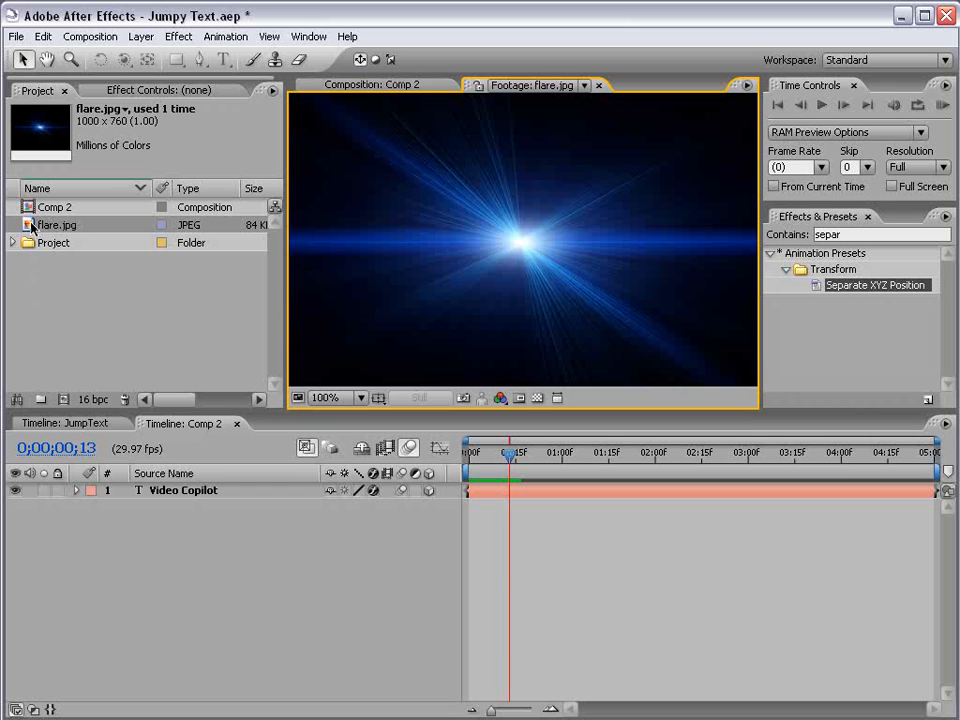
pyautogui.click(370, 88)
pyautogui.moveTo(39, 224); pyautogui.dragTo(477, 520)
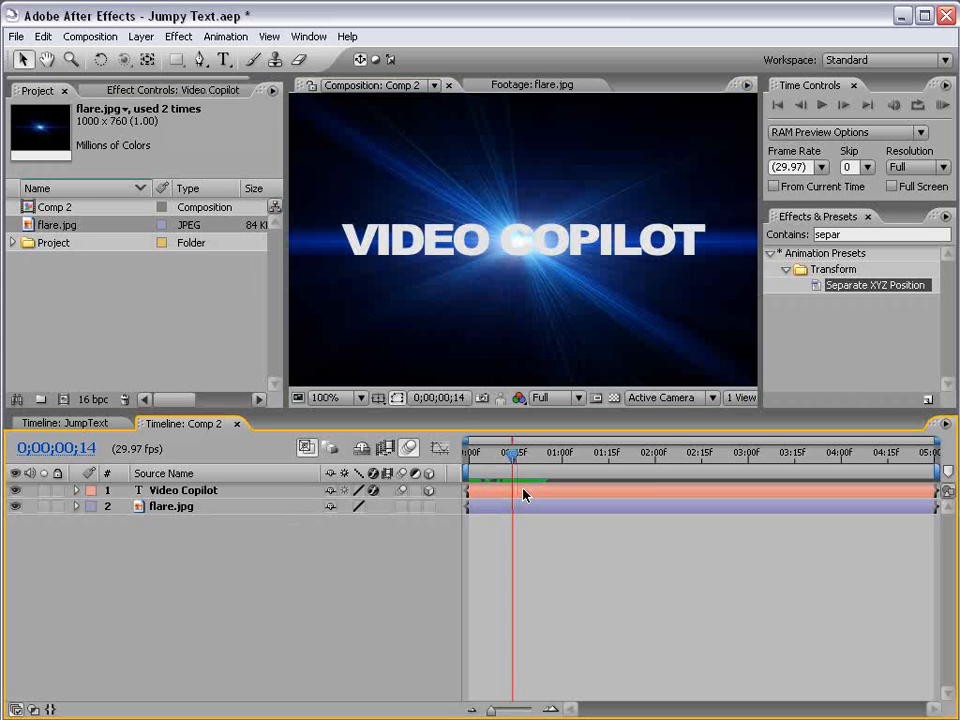
# Apply a Drop Shadow to the text layer with distance 3, softness 3 and opacity 74%.
pyautogui.click(525, 494)
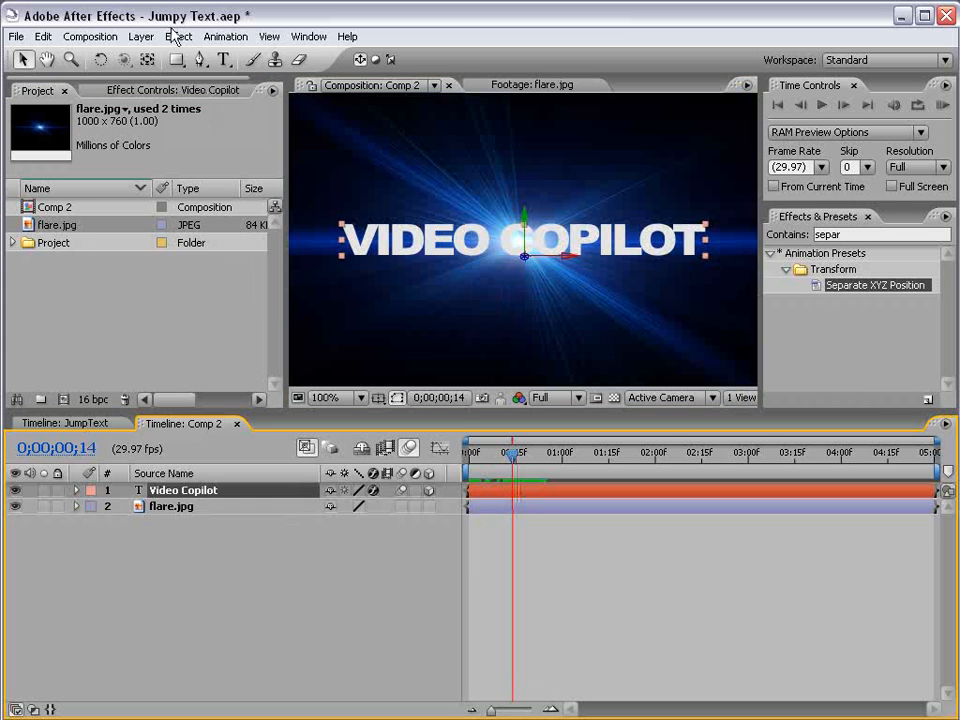
pyautogui.click(179, 36)
pyautogui.moveTo(257, 484)
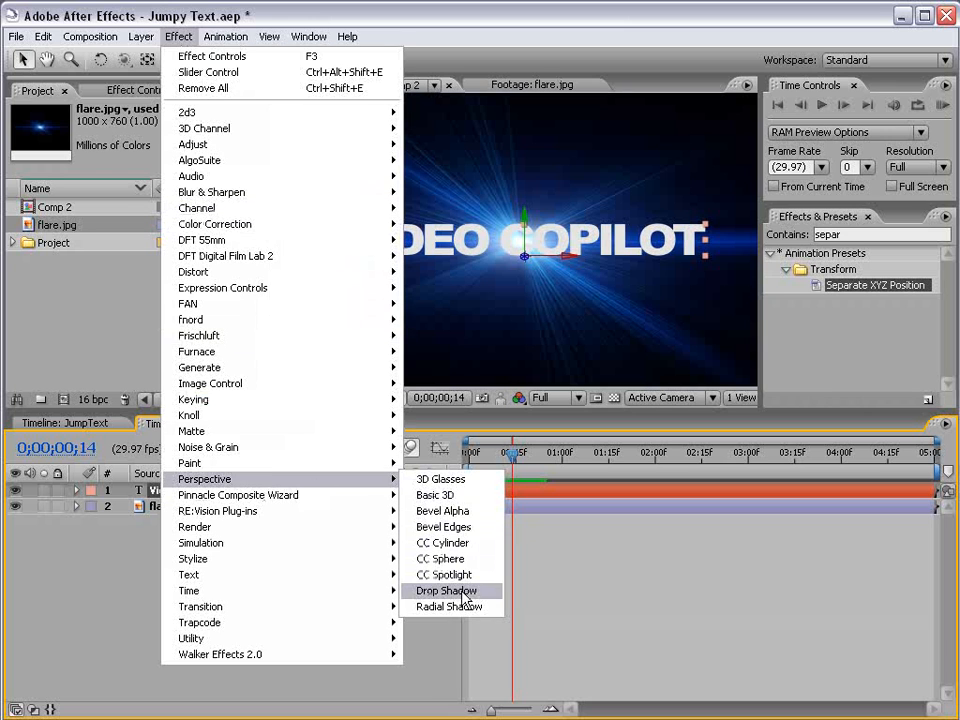
pyautogui.click(490, 598)
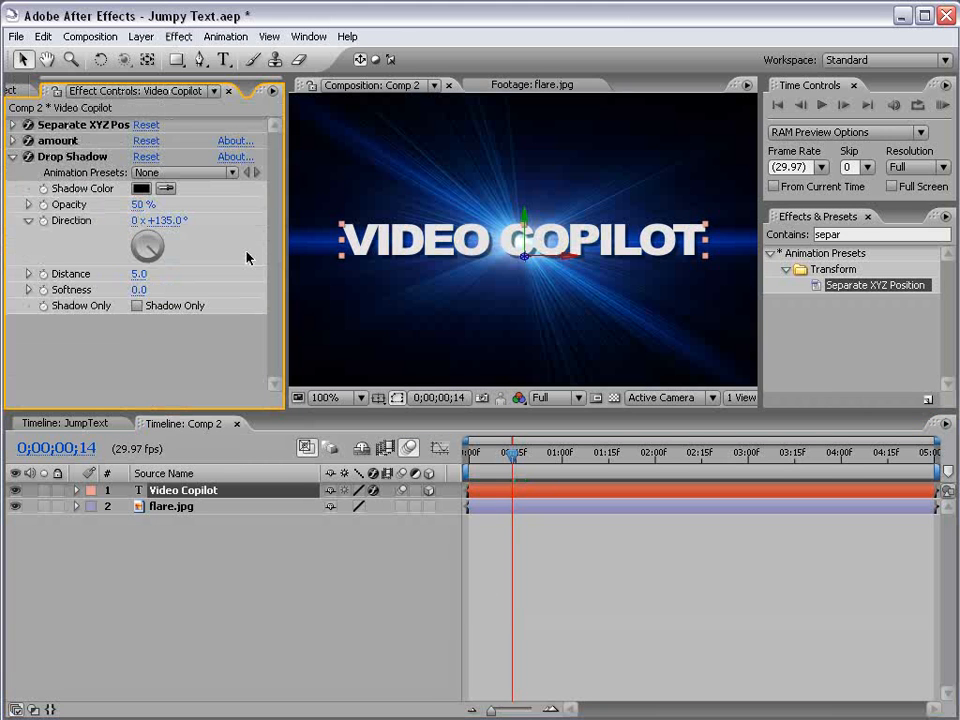
pyautogui.click(137, 274)
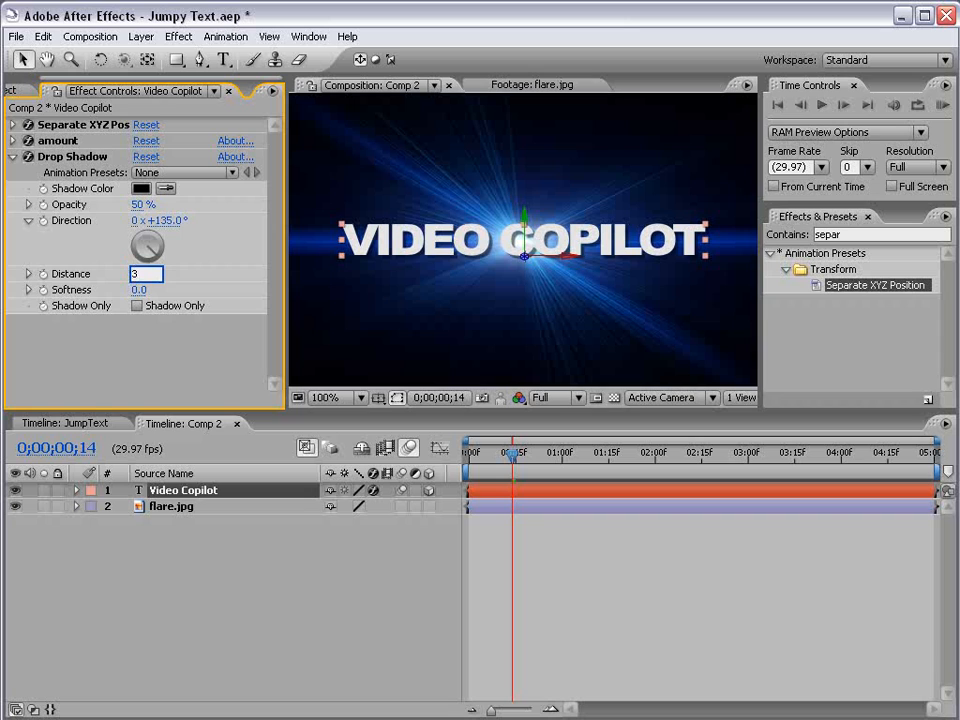
pyautogui.press('Return')
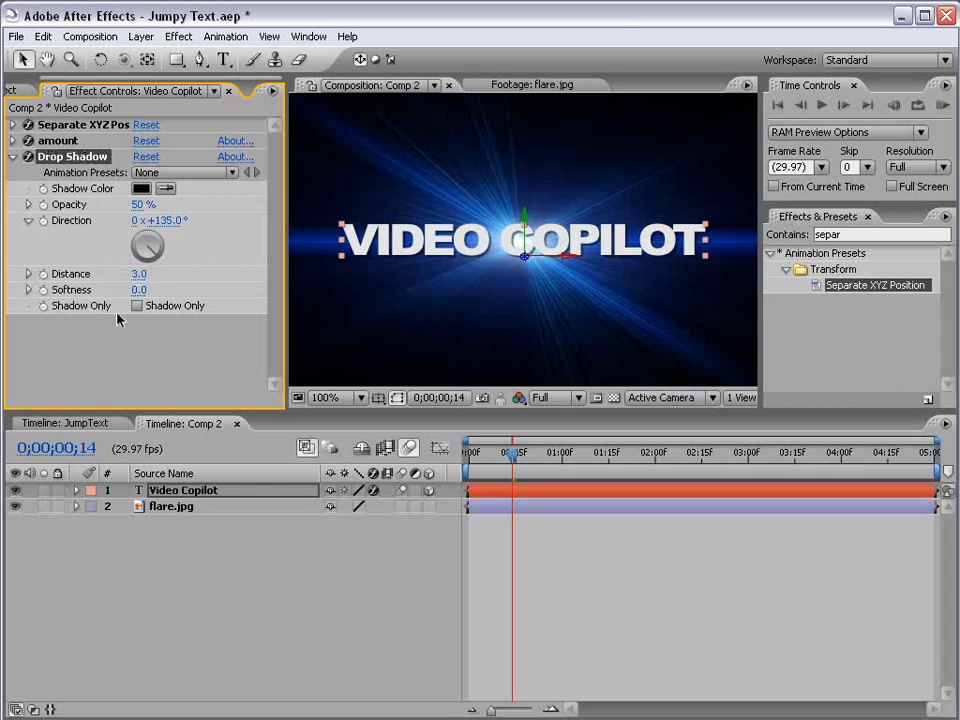
pyautogui.click(140, 290)
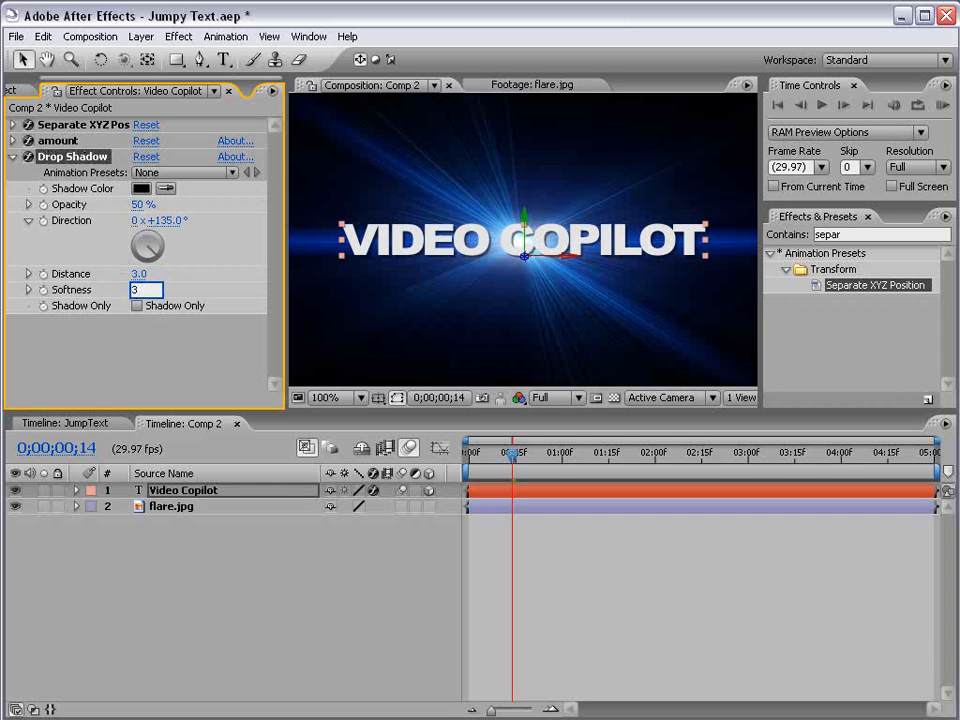
pyautogui.press('Return')
pyautogui.moveTo(138, 204); pyautogui.dragTo(195, 206)
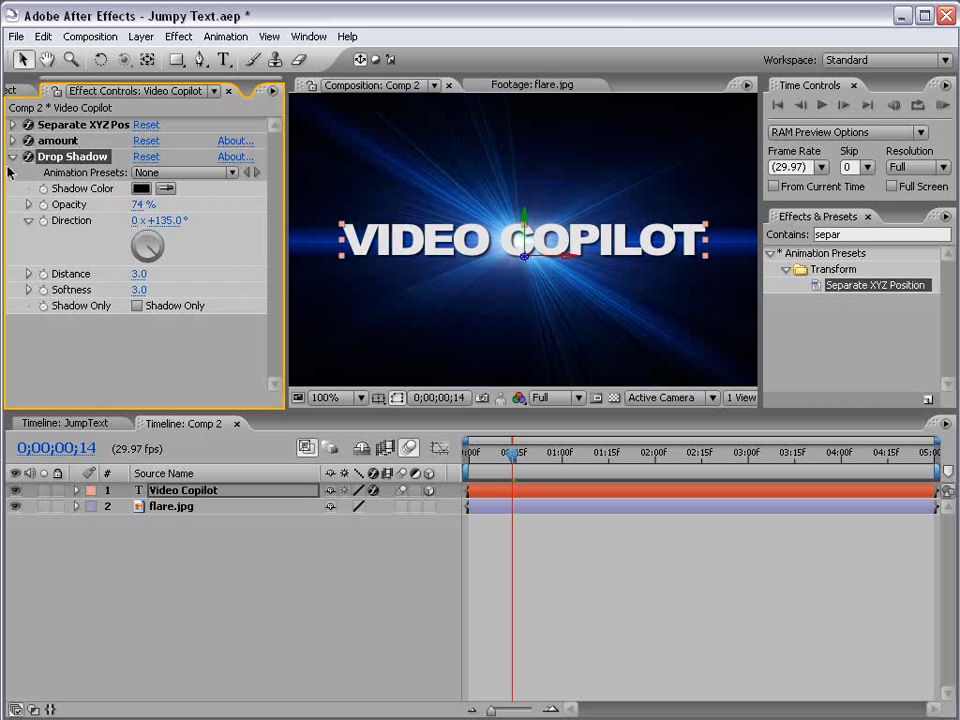
# Duplicate the Drop Shadow effect, set the copy's softness to 25 and inspect the shadowed text up close.
pyautogui.click(43, 36)
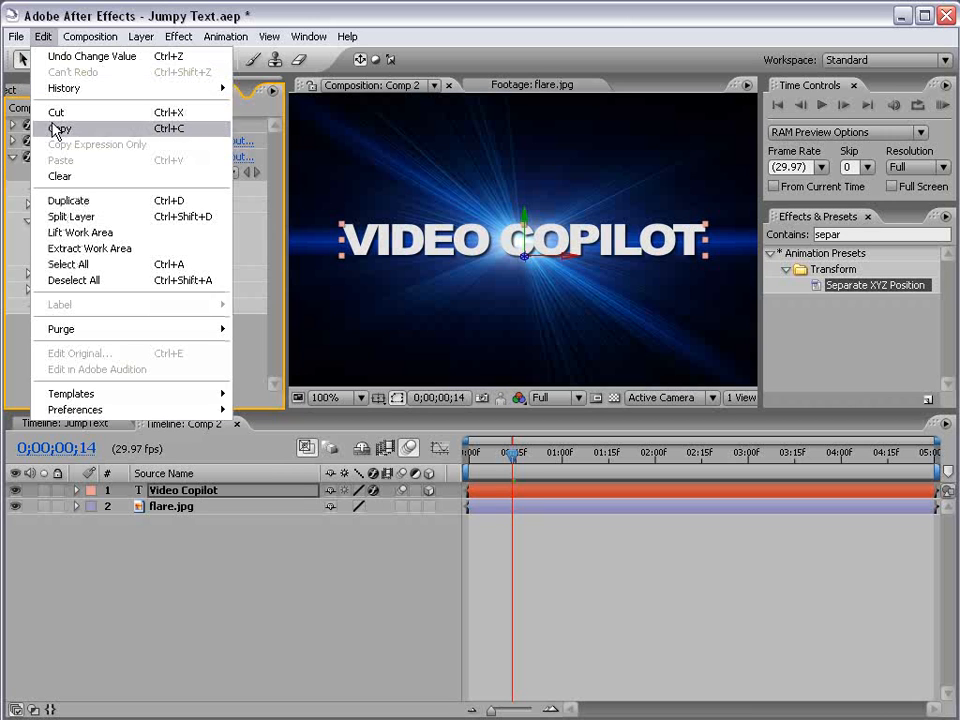
pyautogui.click(70, 200)
pyautogui.scroll(3, 280, 273)
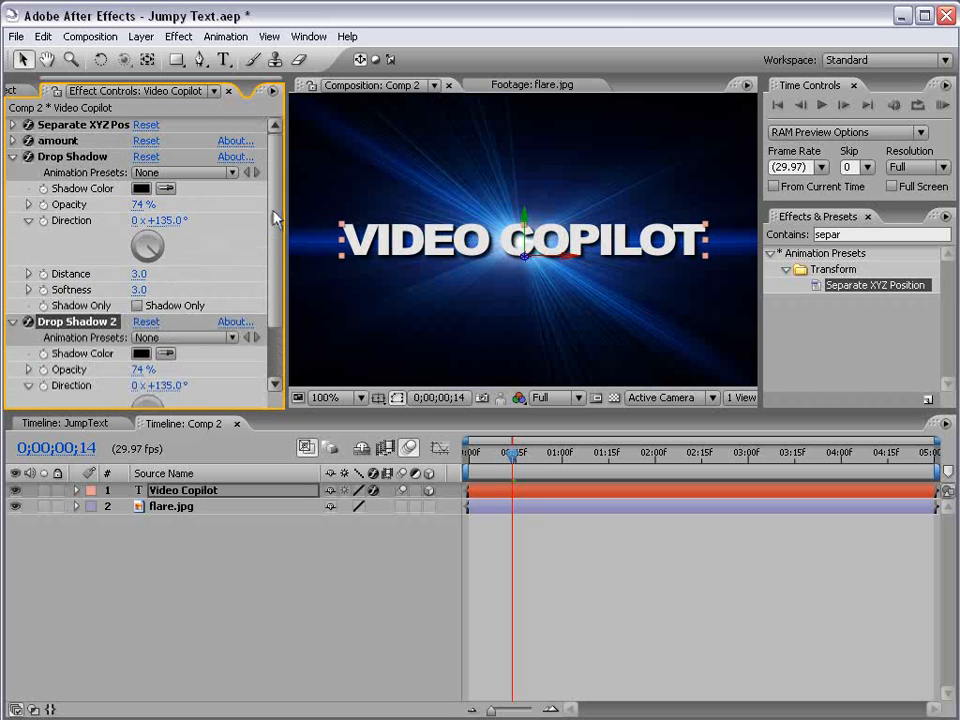
pyautogui.click(13, 157)
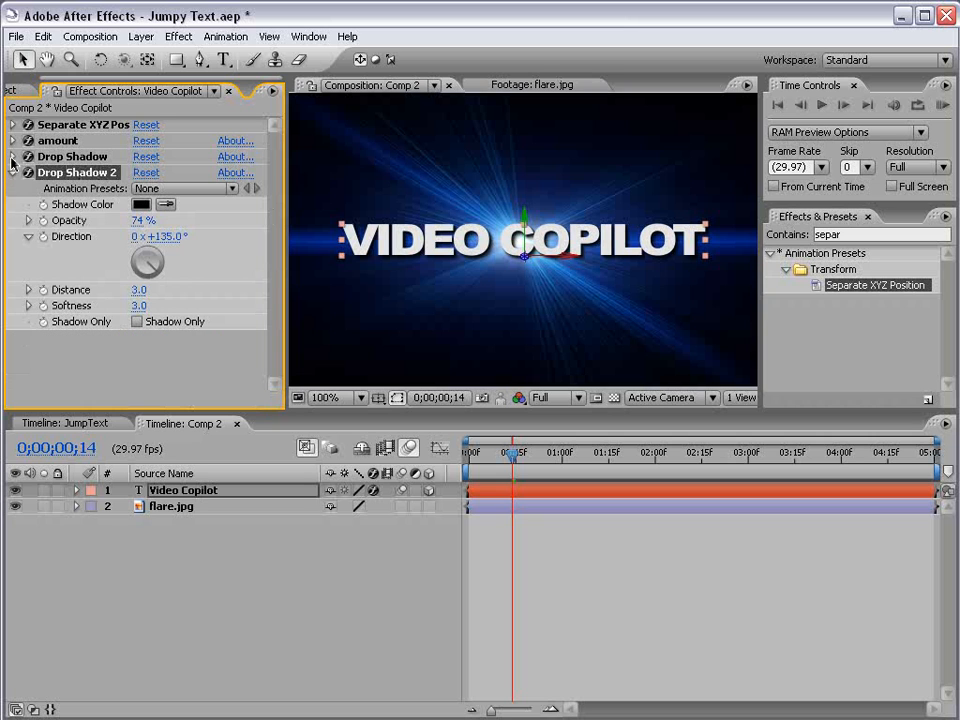
pyautogui.moveTo(140, 305); pyautogui.dragTo(164, 306)
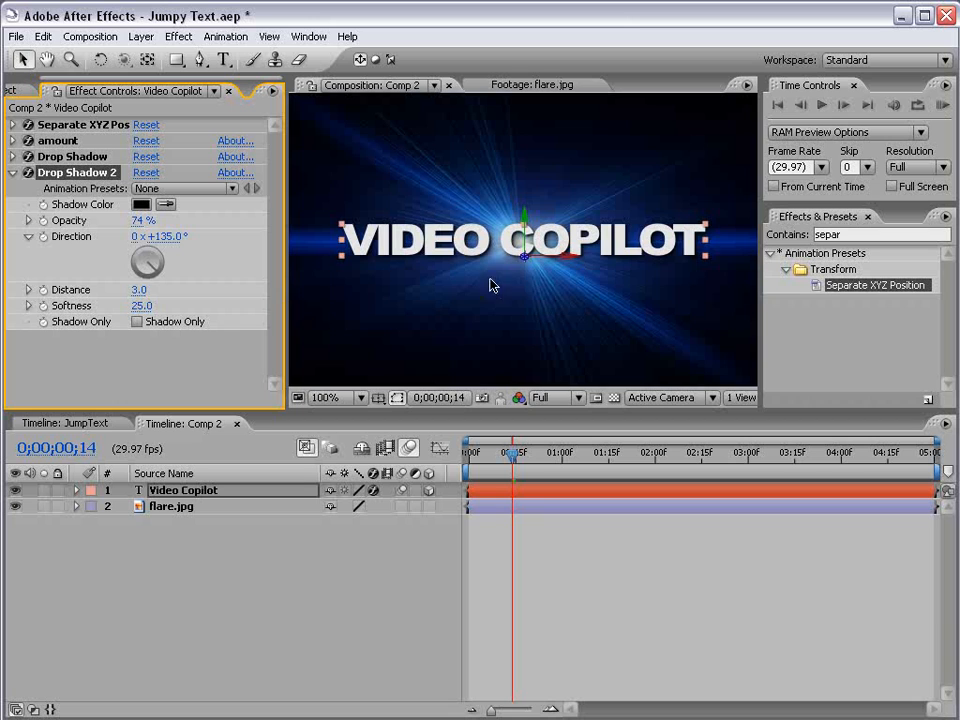
pyautogui.press('.')
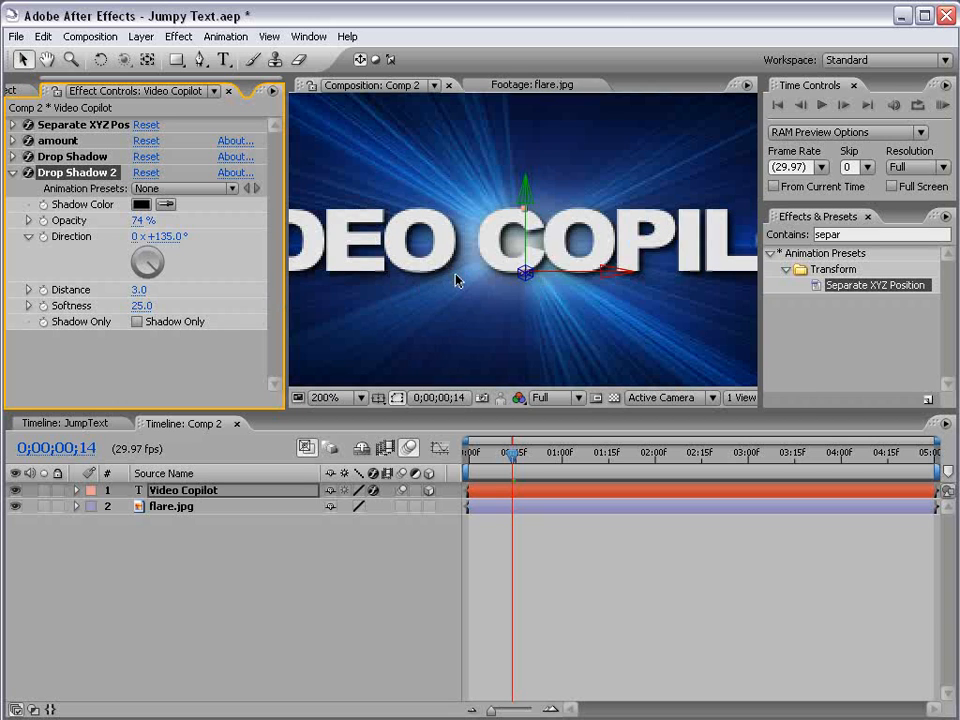
pyautogui.press(',')
pyautogui.click(611, 591)
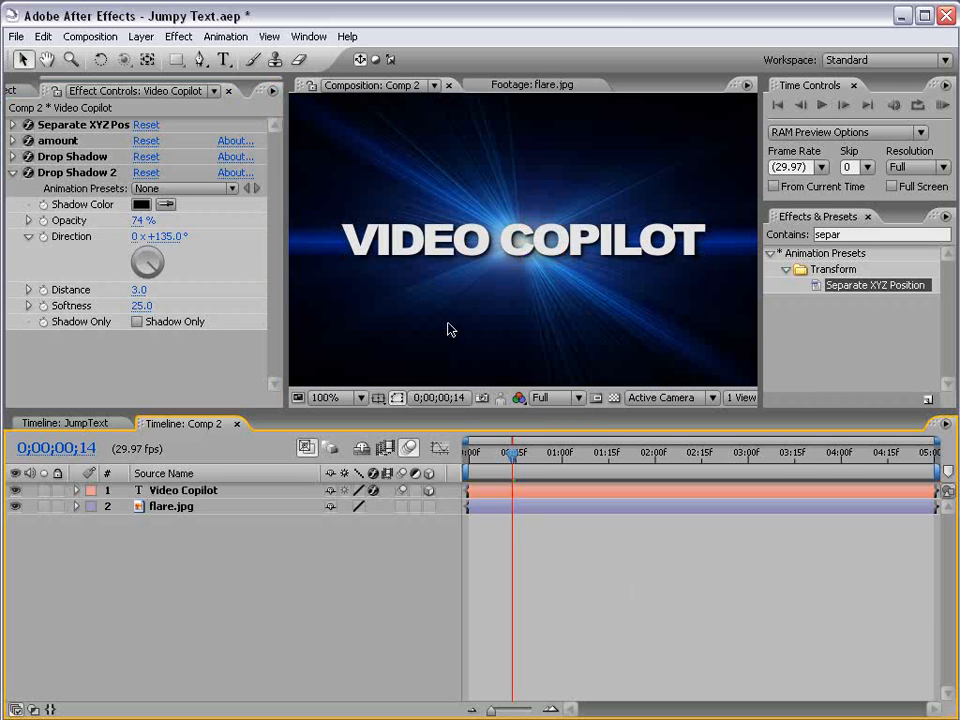
# Create an adjustment layer at 0;00;00;22 and place it between the text layer and flare.jpg.
pyautogui.moveTo(511, 453); pyautogui.dragTo(537, 455)
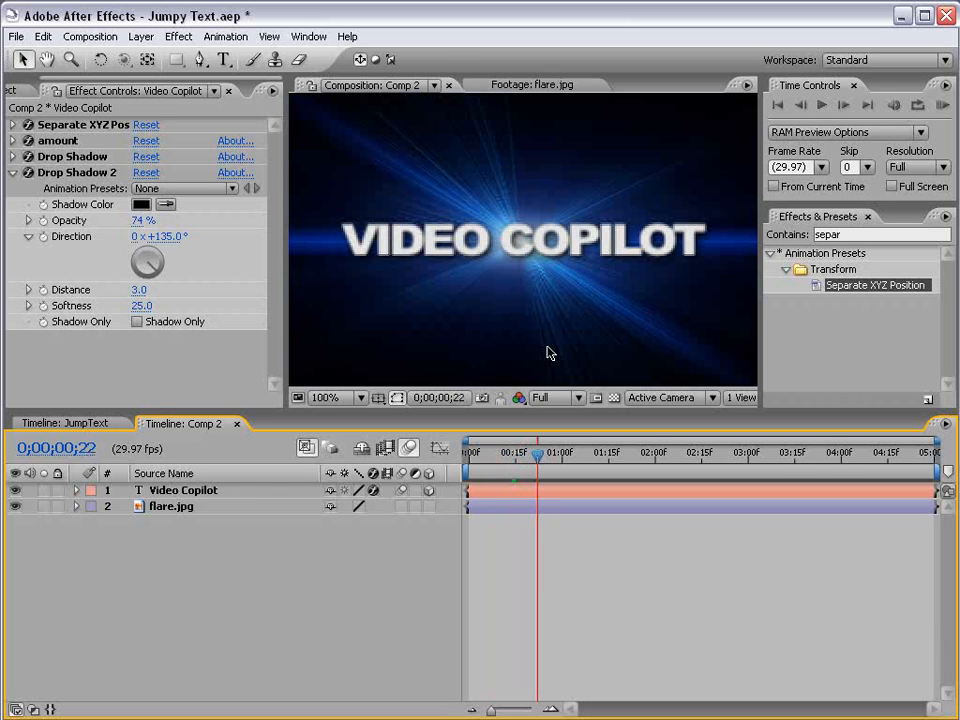
pyautogui.press(',')
pyautogui.click(172, 510)
pyautogui.press('.')
pyautogui.press(',')
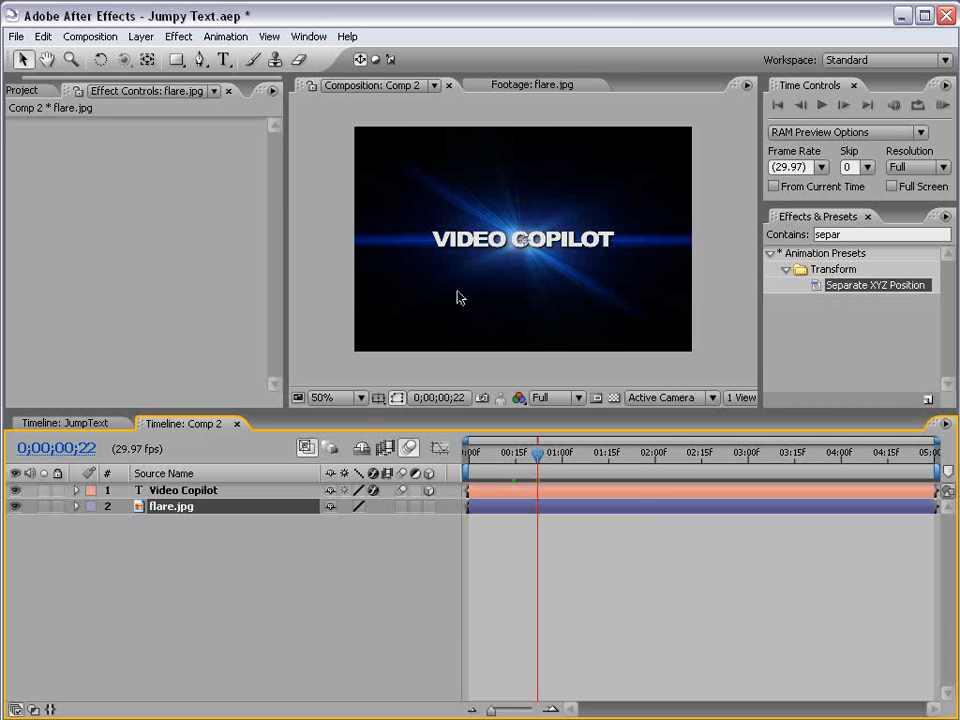
pyautogui.click(141, 36)
pyautogui.moveTo(148, 56)
pyautogui.click(409, 140)
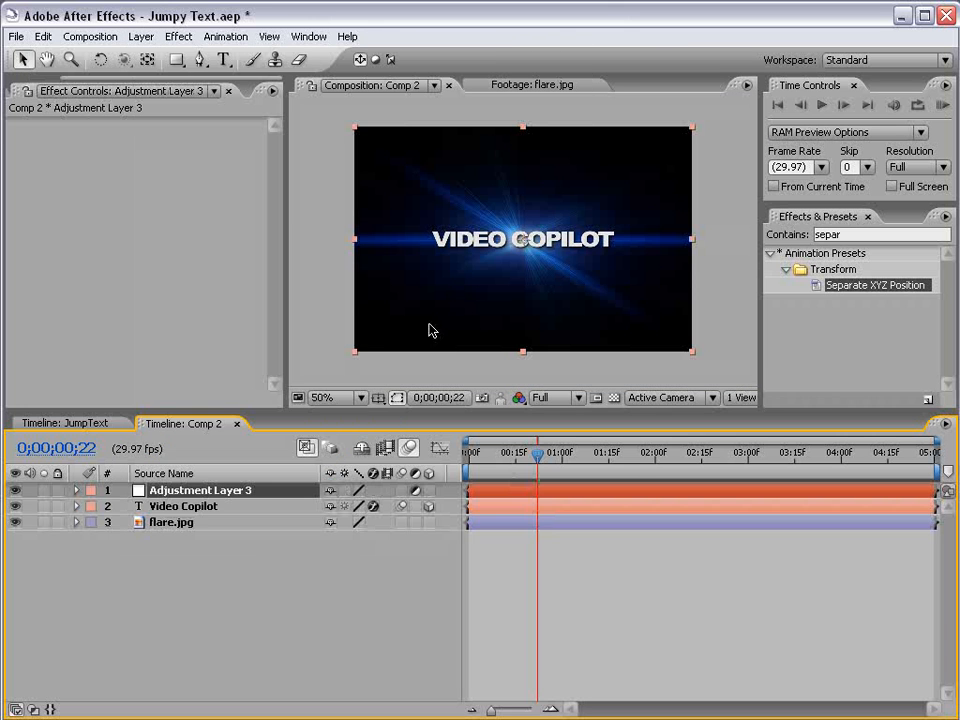
pyautogui.moveTo(160, 493)
pyautogui.mouseDown()
pyautogui.moveTo(176, 522)
pyautogui.moveTo(163, 516)
pyautogui.mouseUp()
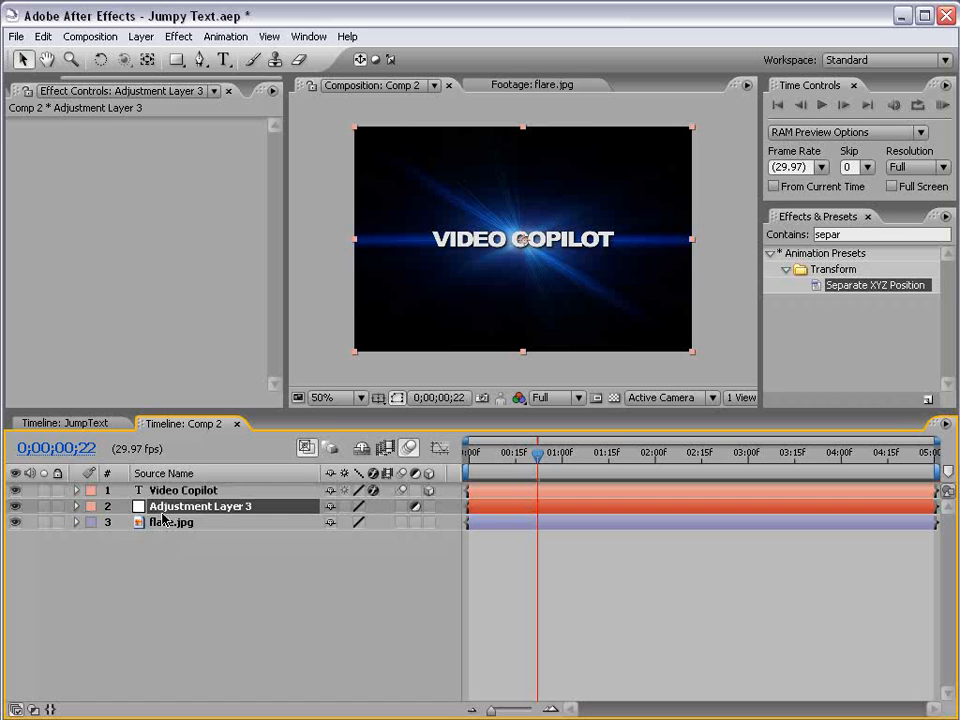
# Apply Curves to the adjustment layer and bend the RGB curve upward to brighten the flare background.
pyautogui.click(182, 36)
pyautogui.moveTo(238, 228)
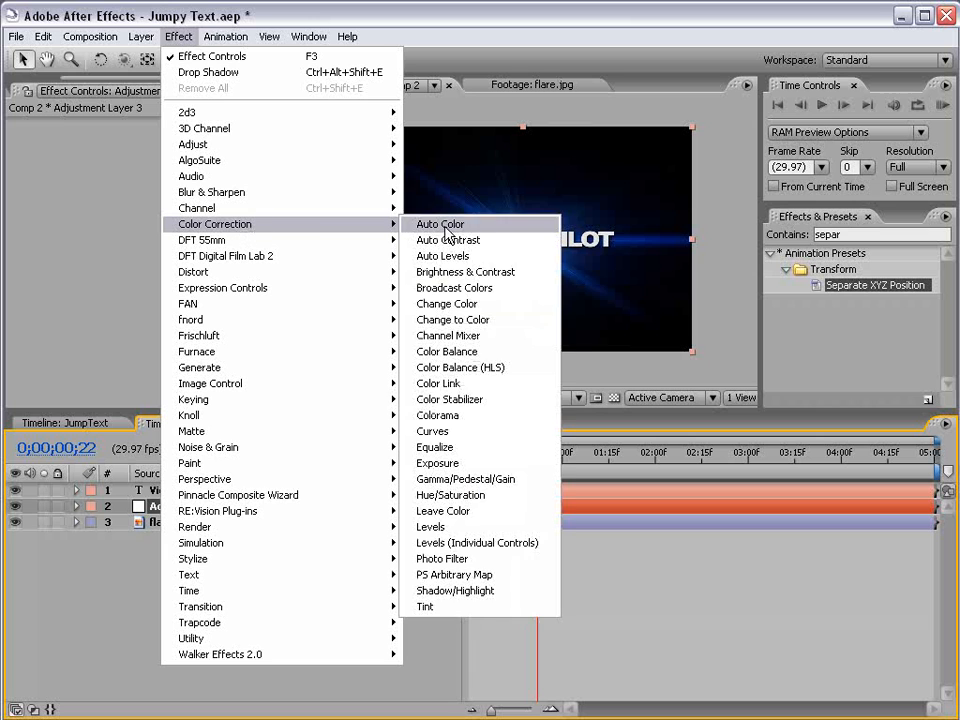
pyautogui.click(433, 431)
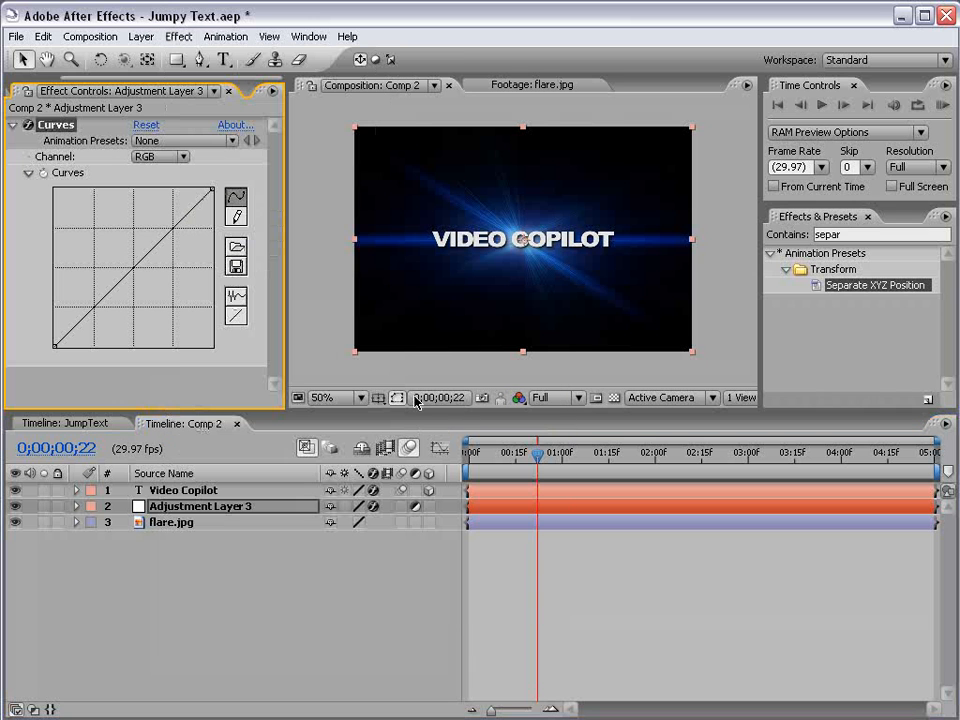
pyautogui.moveTo(143, 259); pyautogui.dragTo(107, 242)
pyautogui.click(199, 566)
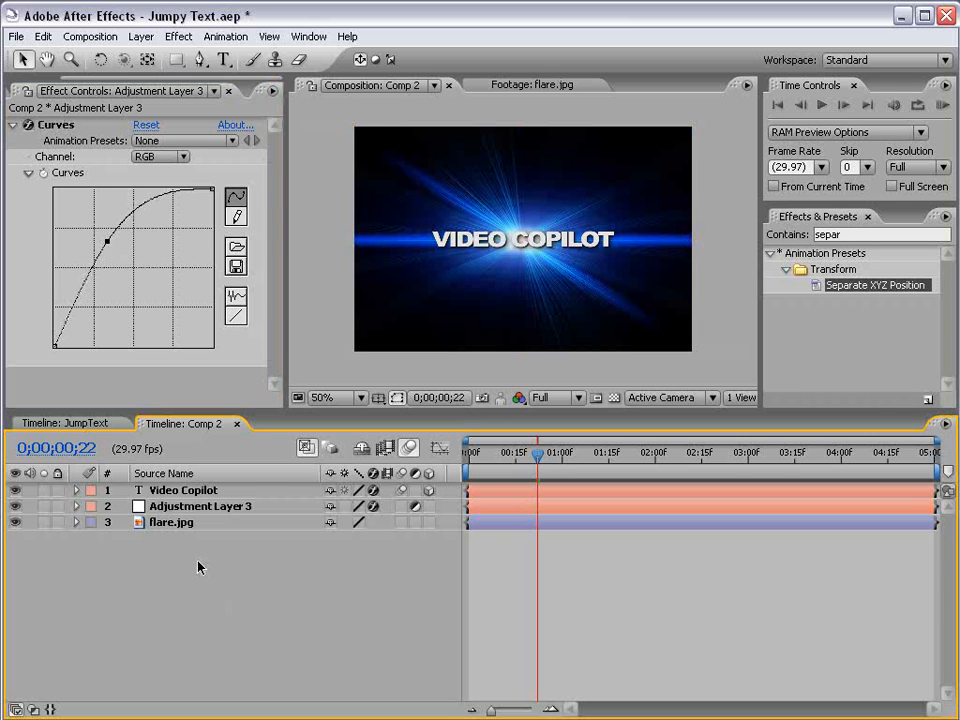
# Set the opacity of Adjustment Layer 3 to 50%.
pyautogui.click(181, 510)
pyautogui.press('t')
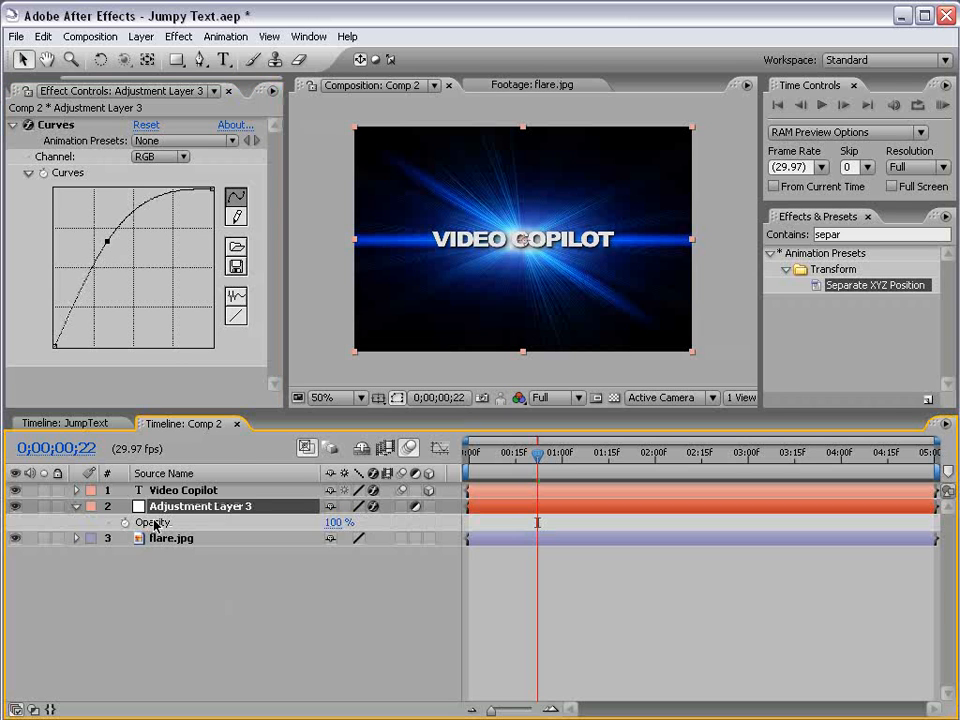
pyautogui.click(333, 522)
pyautogui.write('50')
pyautogui.press('Return')
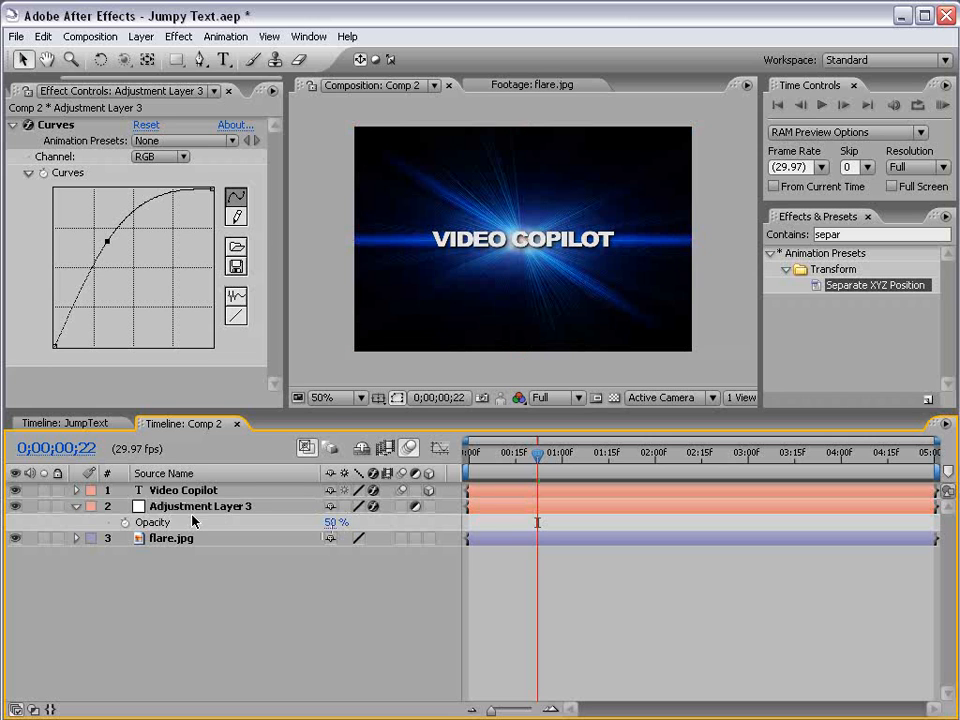
# Add the expression wiggle(5,50) to the adjustment layer's opacity and scrub the timeline to check the flicker.
pyautogui.keyDown('alt'); pyautogui.click(124, 522); pyautogui.keyUp('alt')
pyautogui.write('wiggle(5,50')
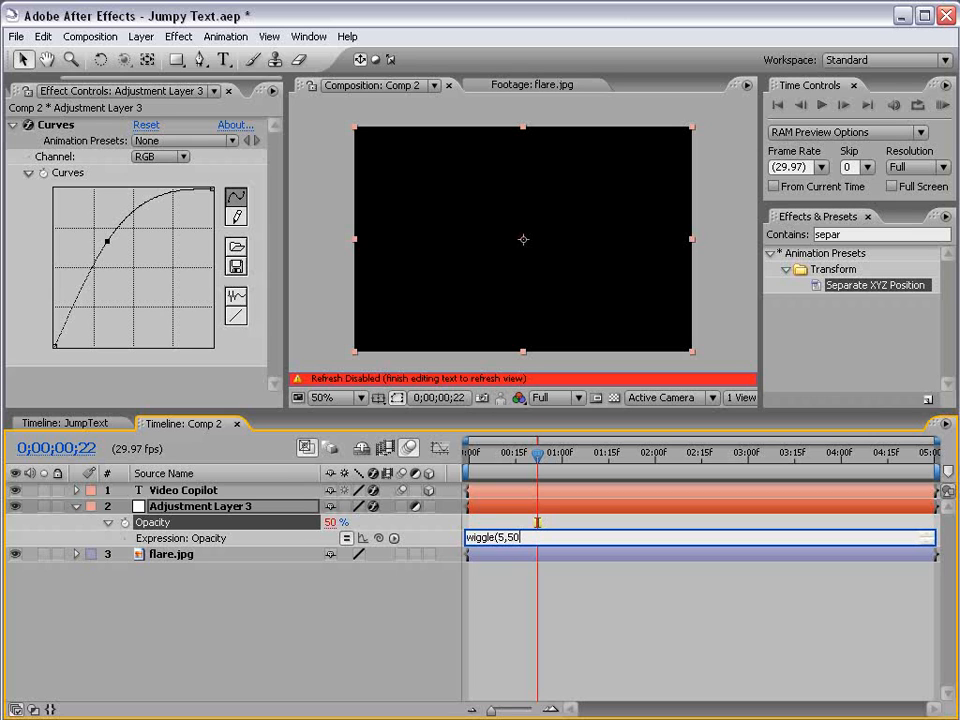
pyautogui.write(')')
pyautogui.click(506, 537)
pyautogui.click(542, 594)
pyautogui.moveTo(537, 454); pyautogui.dragTo(739, 522)
pyautogui.click(76, 506)
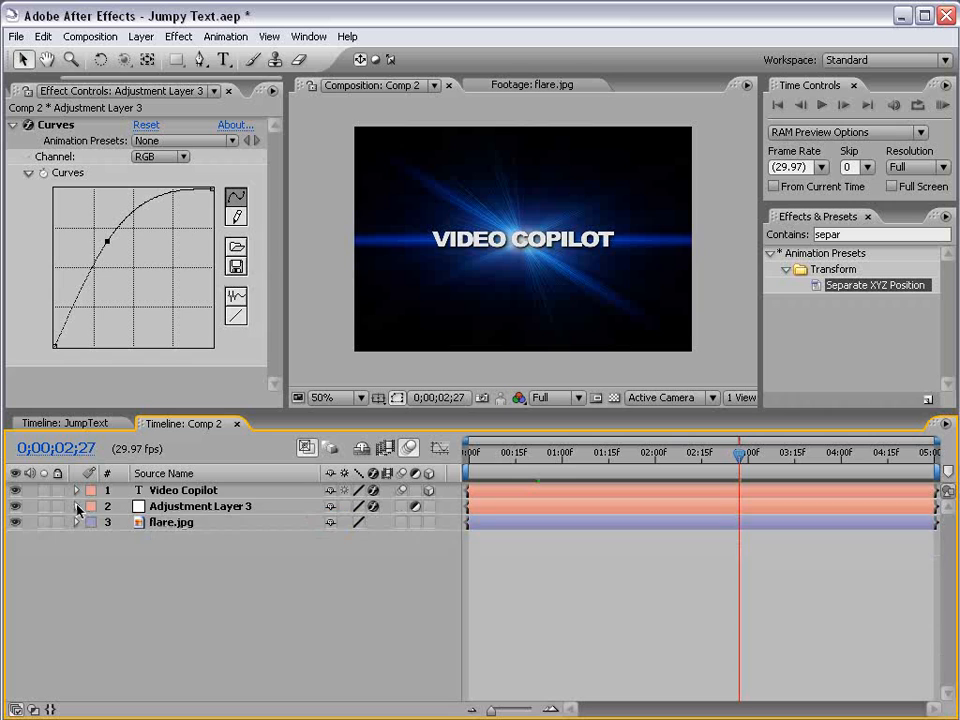
# Add the expression wiggle(5,20) to the Scale of flare.jpg and scrub through the result.
pyautogui.click(168, 522)
pyautogui.press('s')
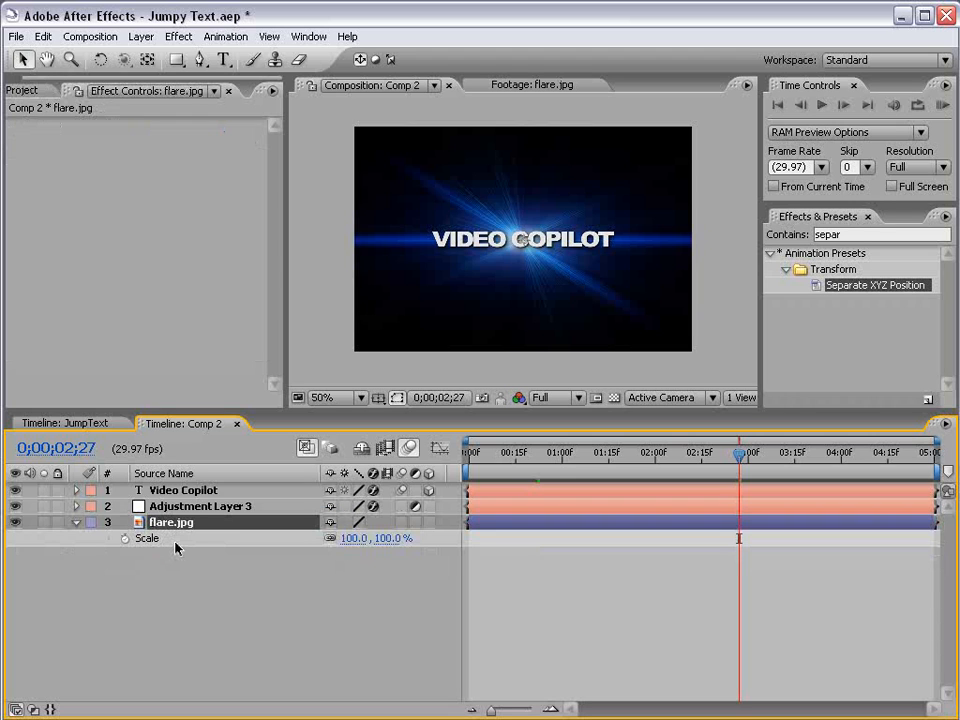
pyautogui.keyDown('alt'); pyautogui.click(124, 539); pyautogui.keyUp('alt')
pyautogui.write('wiggle(')
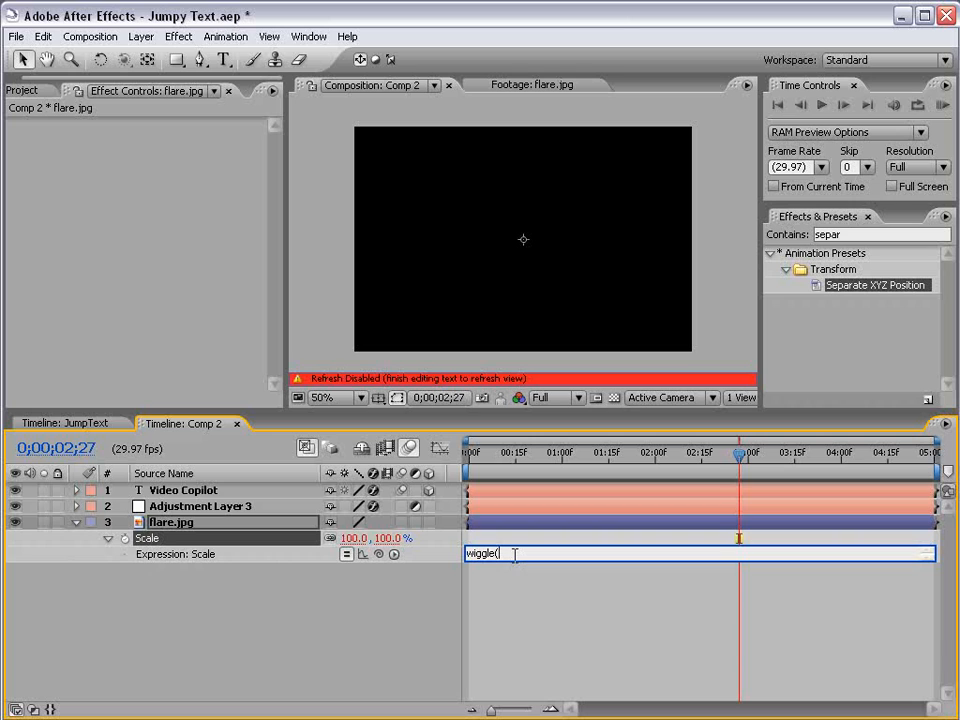
pyautogui.write('5,20)')
pyautogui.click(600, 615)
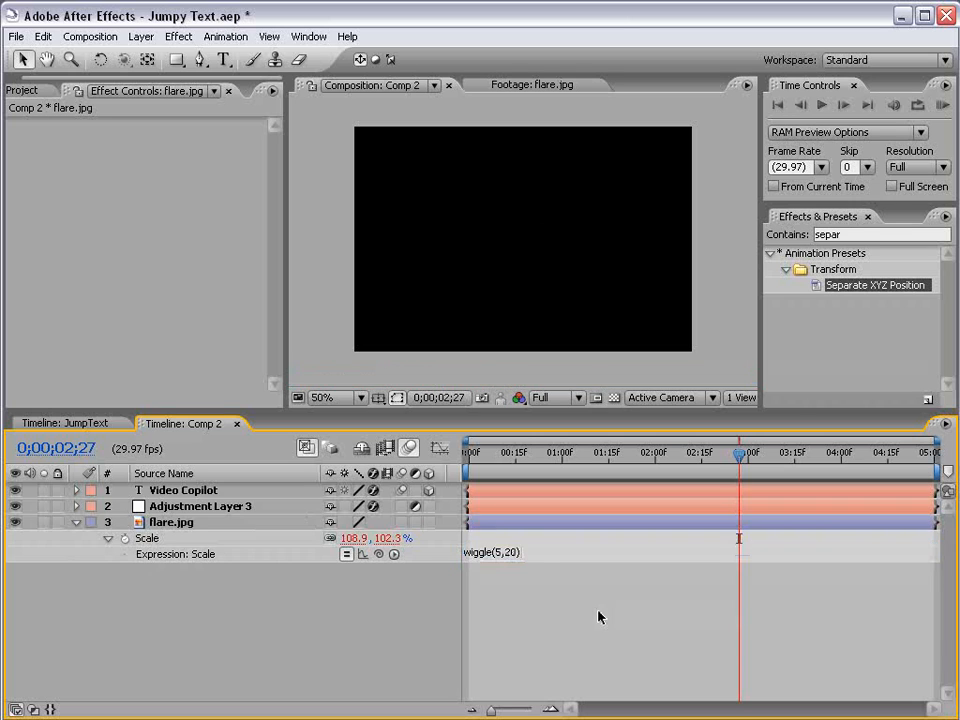
pyautogui.moveTo(556, 453); pyautogui.dragTo(677, 456)
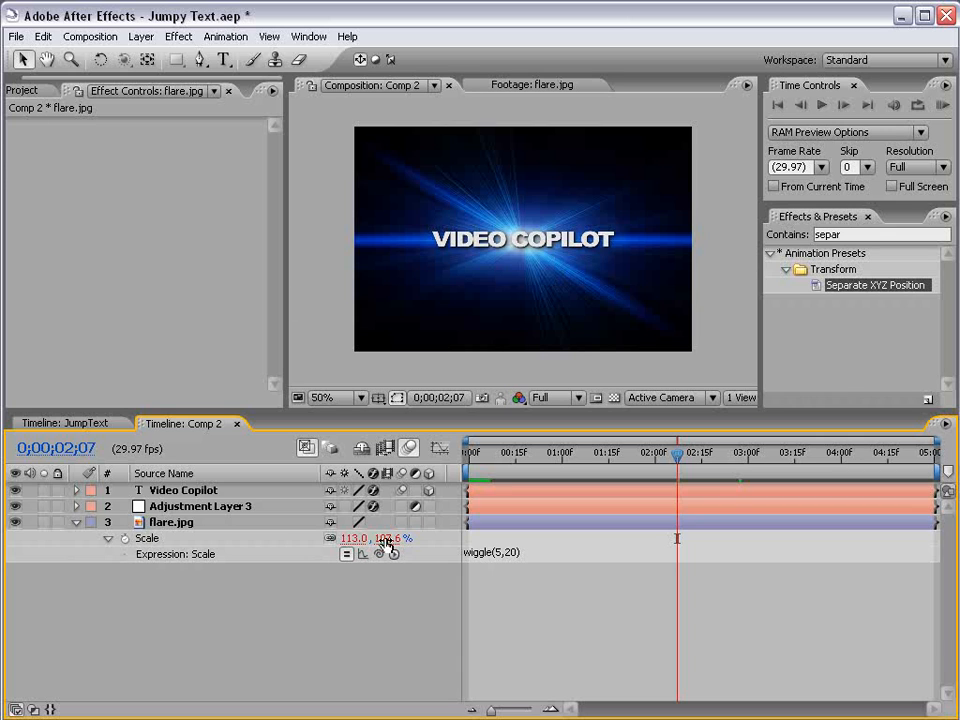
# Rewrite the flare's Scale expression as s=wiggle(5,20)[0]; [s,s] so it scales uniformly, and preview it.
pyautogui.click(504, 555)
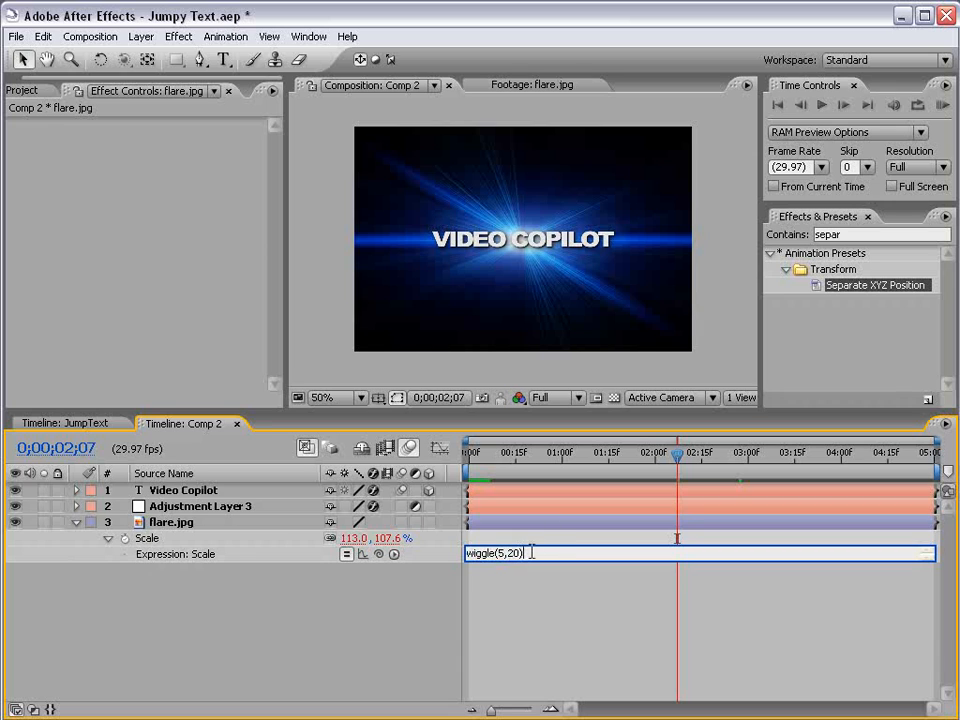
pyautogui.moveTo(473, 561); pyautogui.dragTo(475, 604)
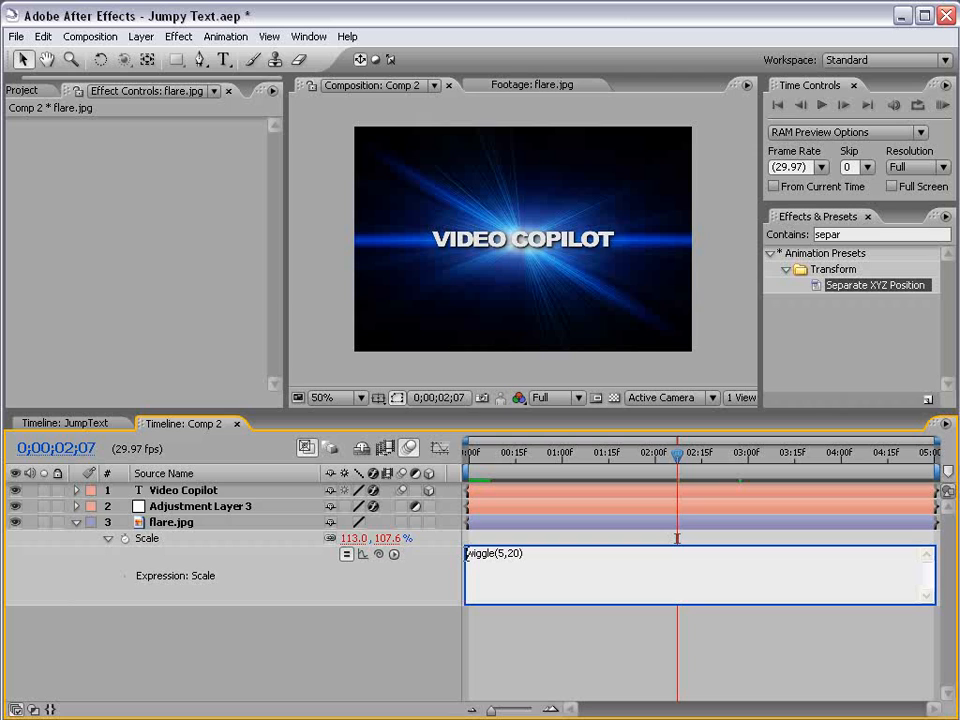
pyautogui.click(466, 553)
pyautogui.write('s=')
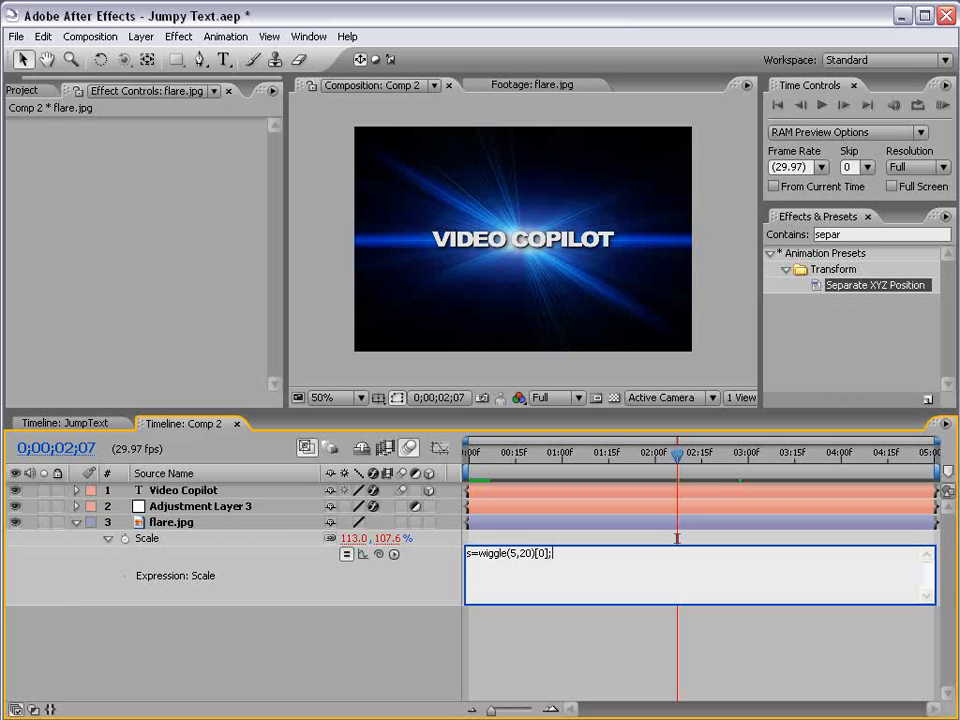
pyautogui.press('Return')
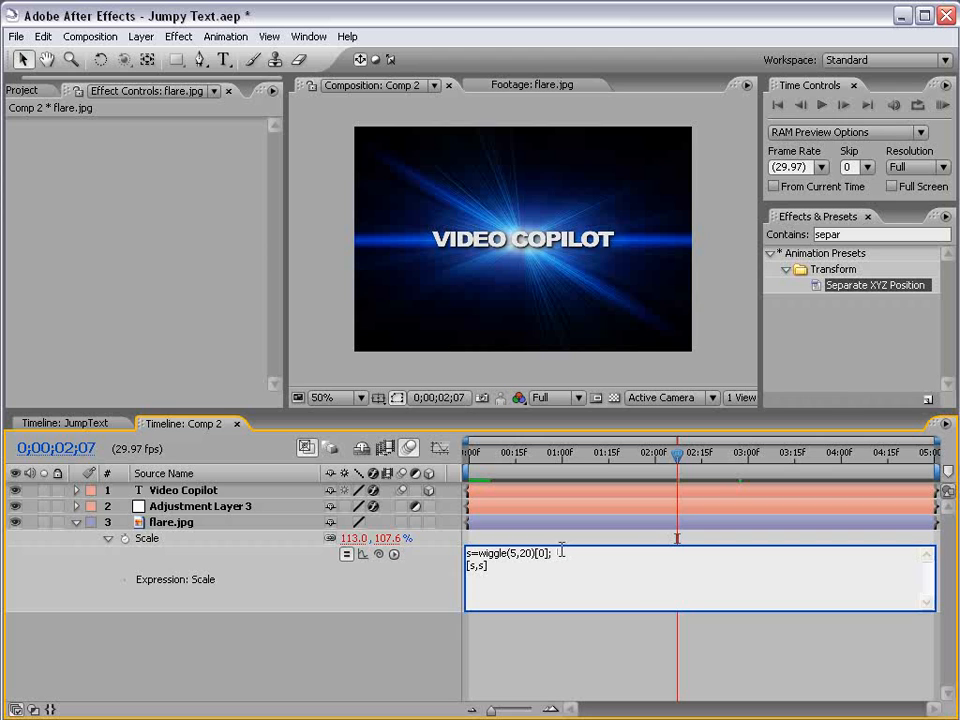
pyautogui.click(505, 641)
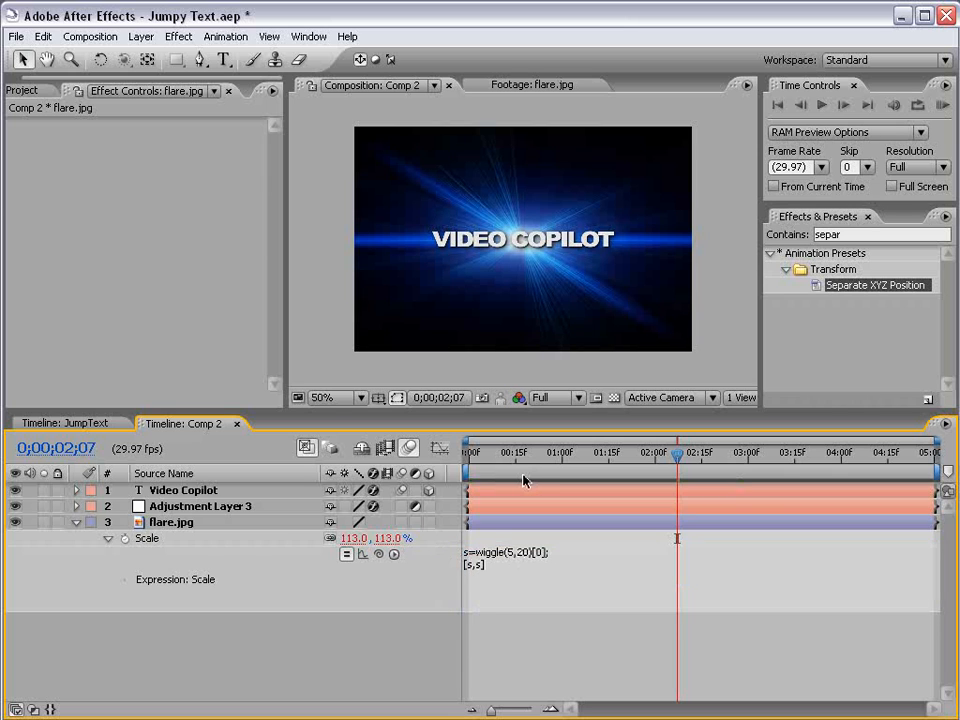
pyautogui.press('KP_0')
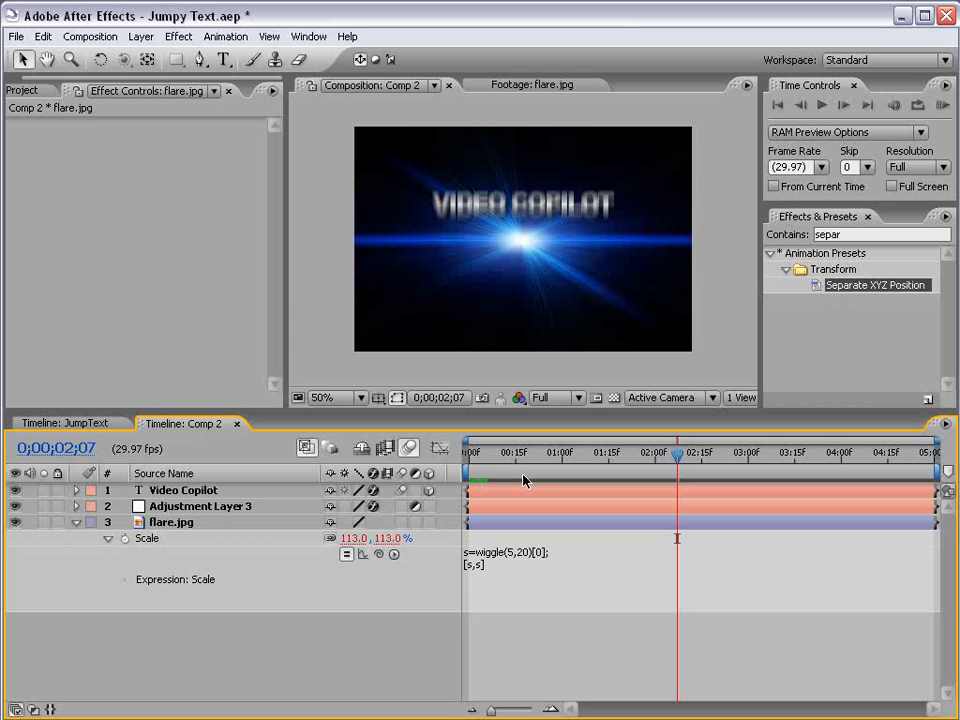
# Raise the wiggle amount in the flare's Scale expression to 40 and preview the animation.
pyautogui.click(490, 558)
pyautogui.click(524, 555)
pyautogui.doubleClick(526, 553)
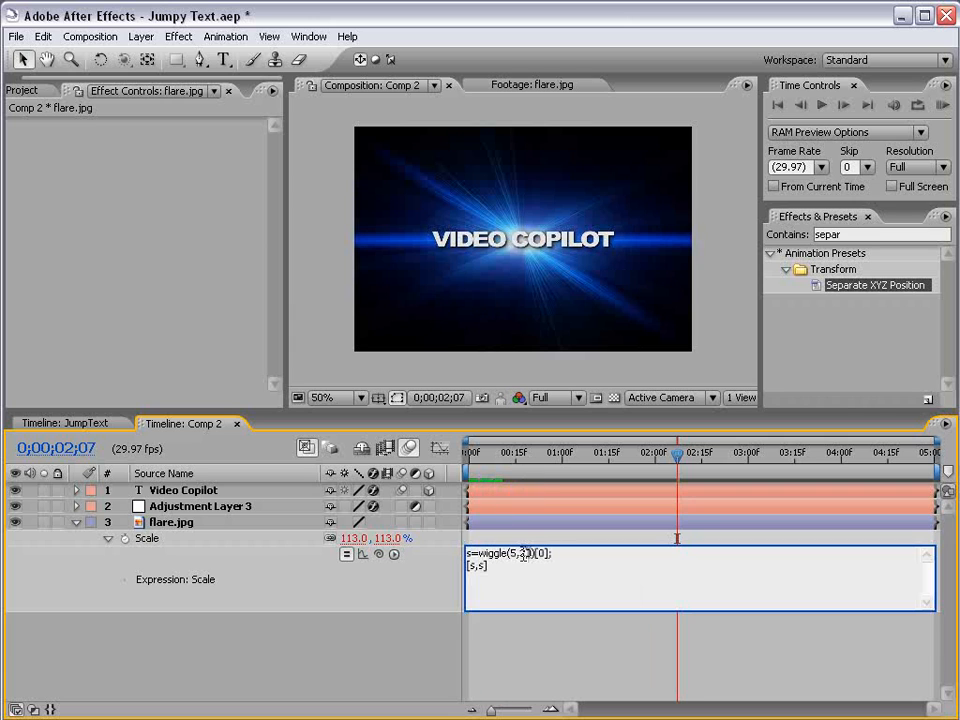
pyautogui.write('40')
pyautogui.press('KP_Enter')
pyautogui.press('KP_0')
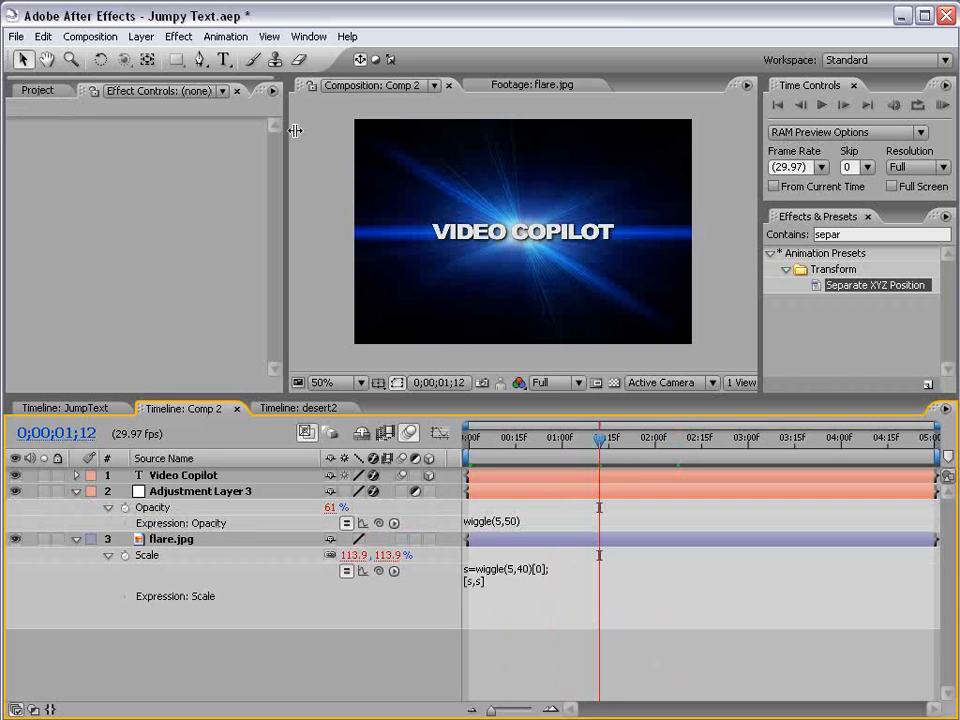
# Examine the slider-driven X Position wiggle in the desert2 composition by scrubbing it, and return to Comp 2.
pyautogui.click(300, 409)
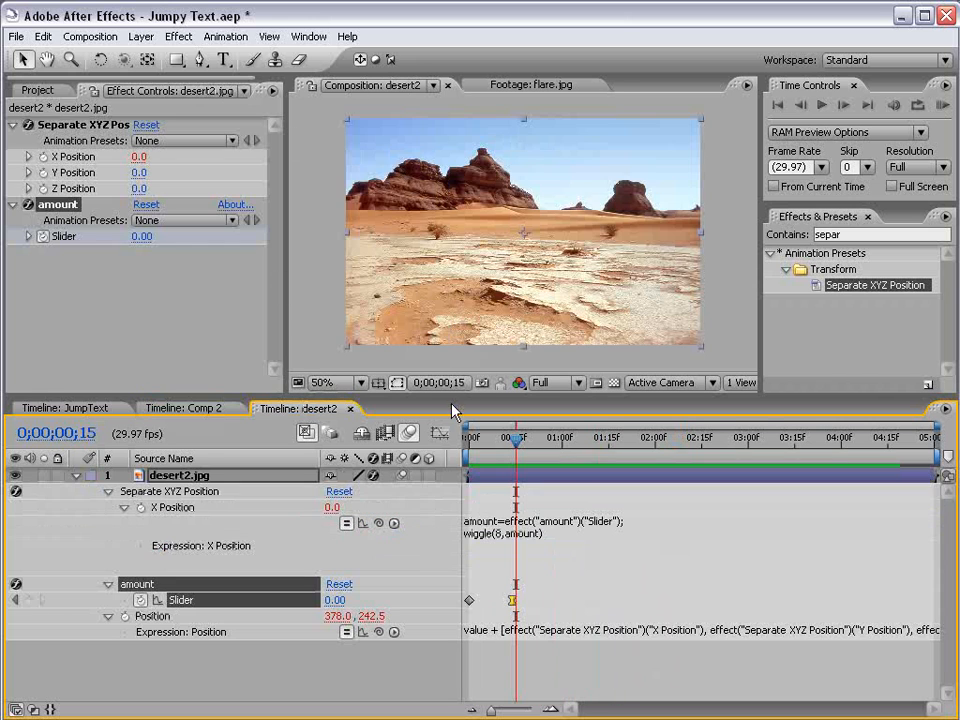
pyautogui.moveTo(493, 445); pyautogui.dragTo(530, 443)
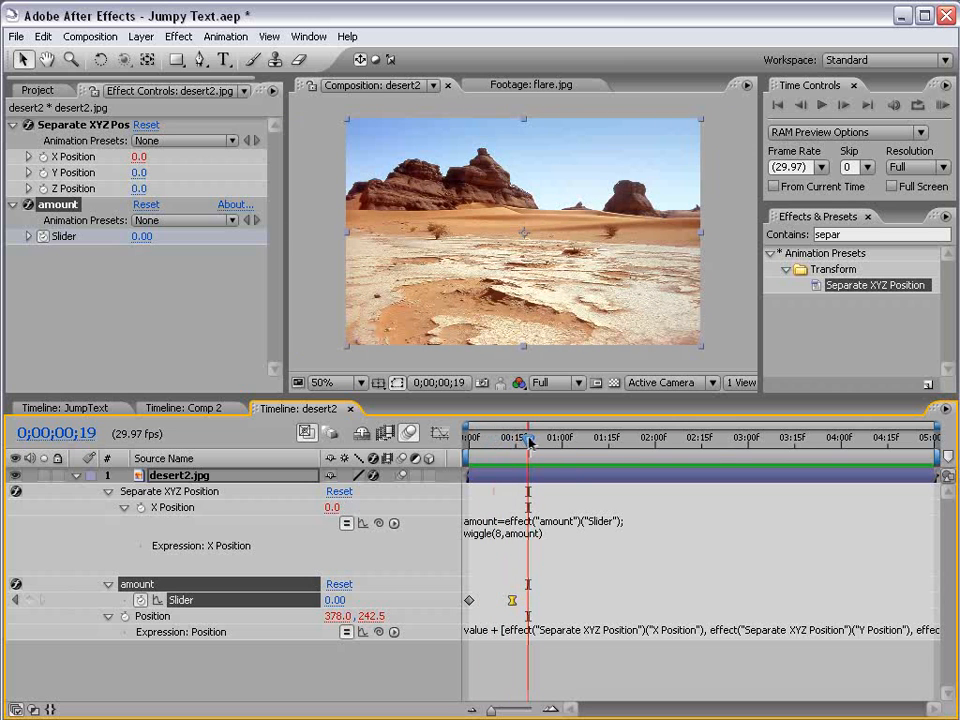
pyautogui.click(215, 410)
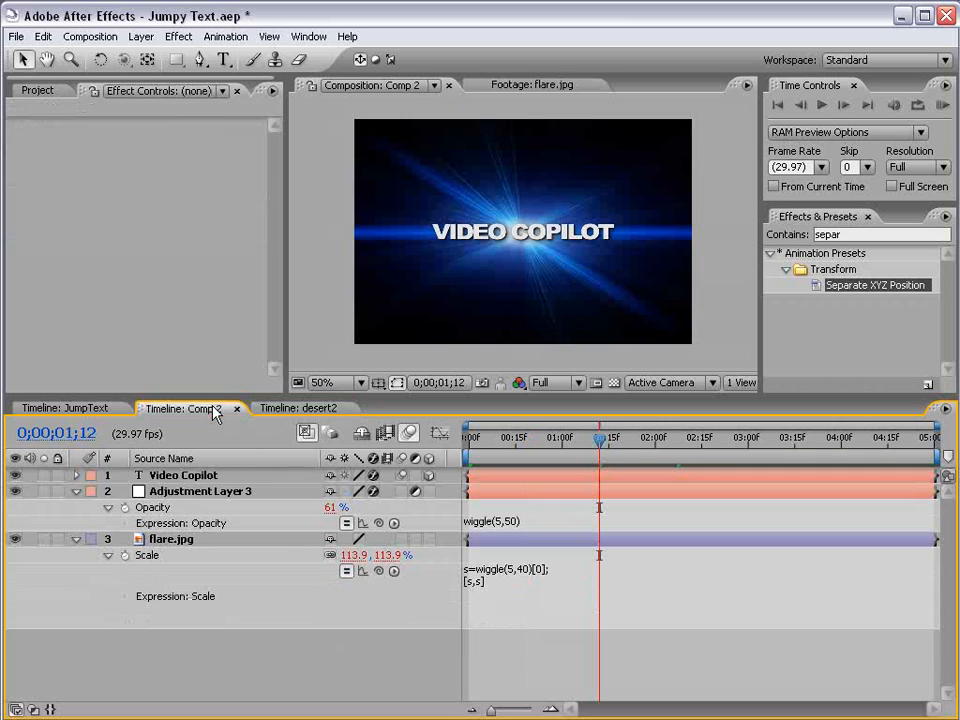